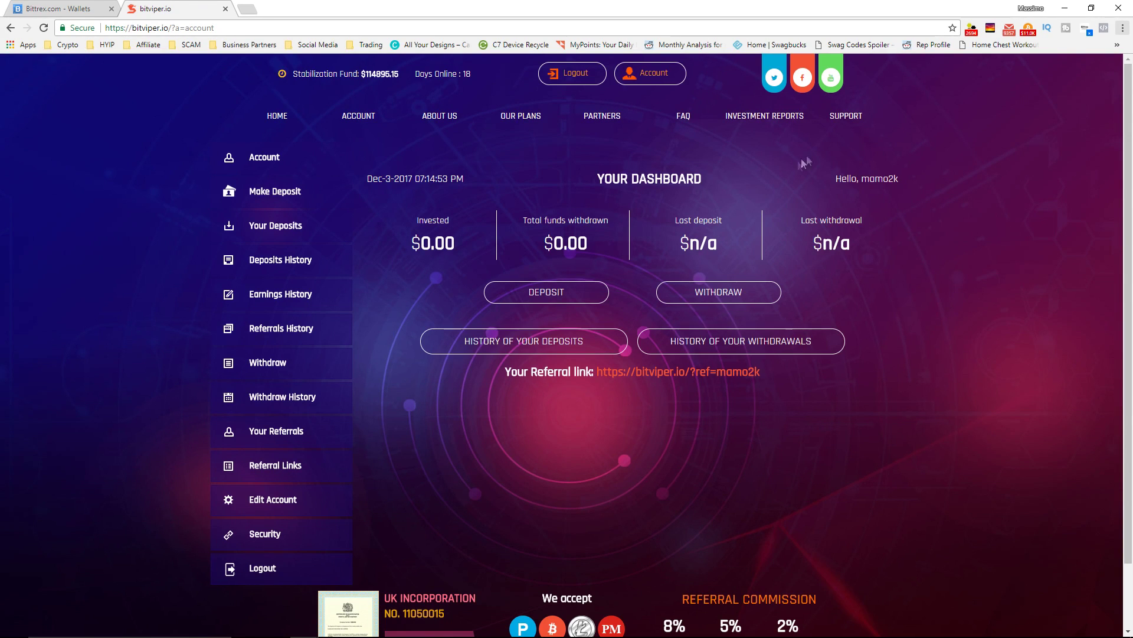
Go from the BitViper home page to the account dashboard and open Make a Deposit
left_click(269, 117)
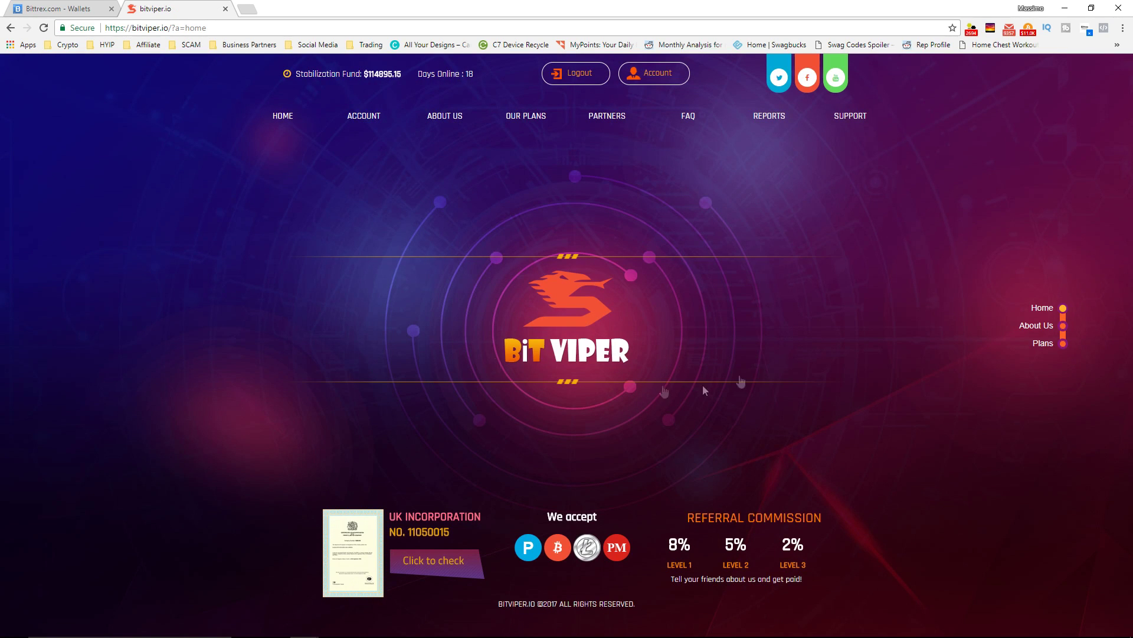
left_click(371, 119)
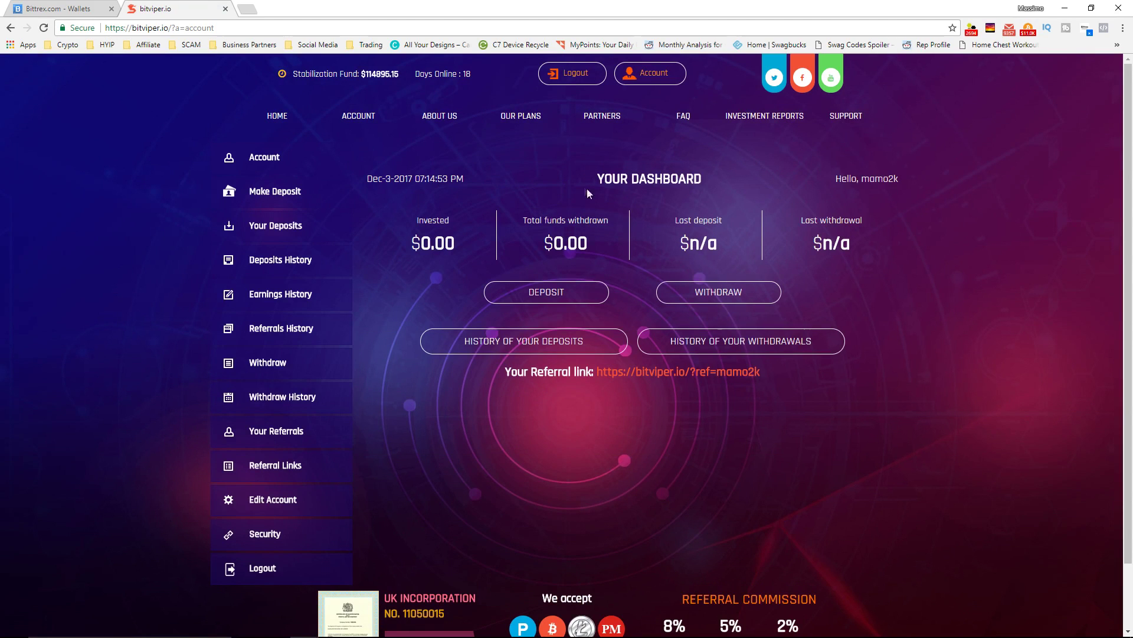
left_click(543, 285)
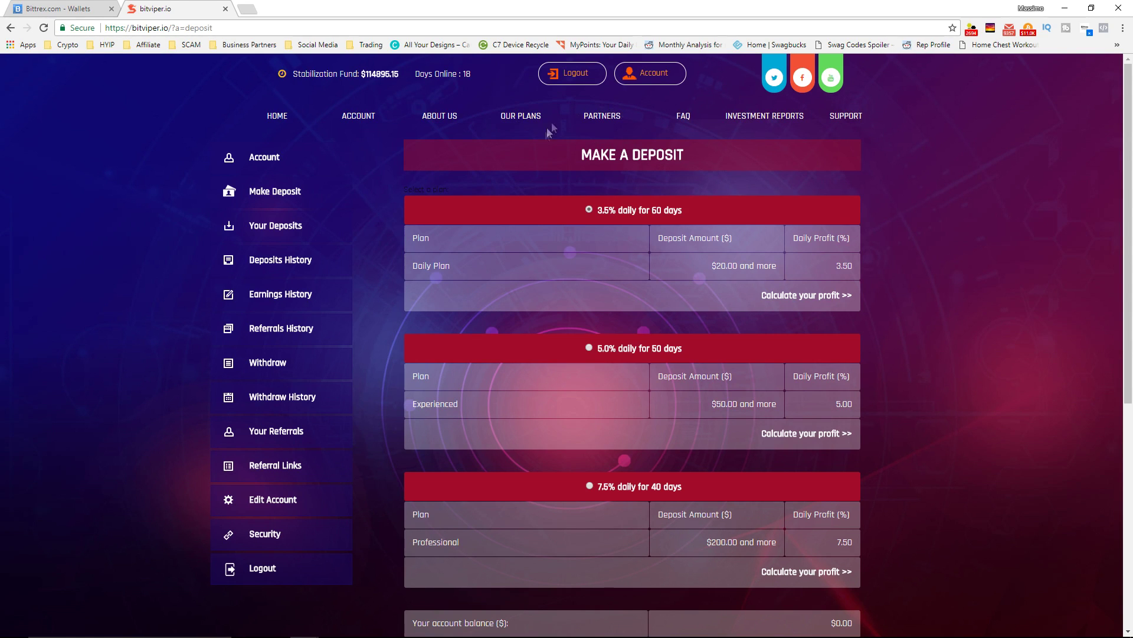
left_click_drag(570, 166, 719, 148)
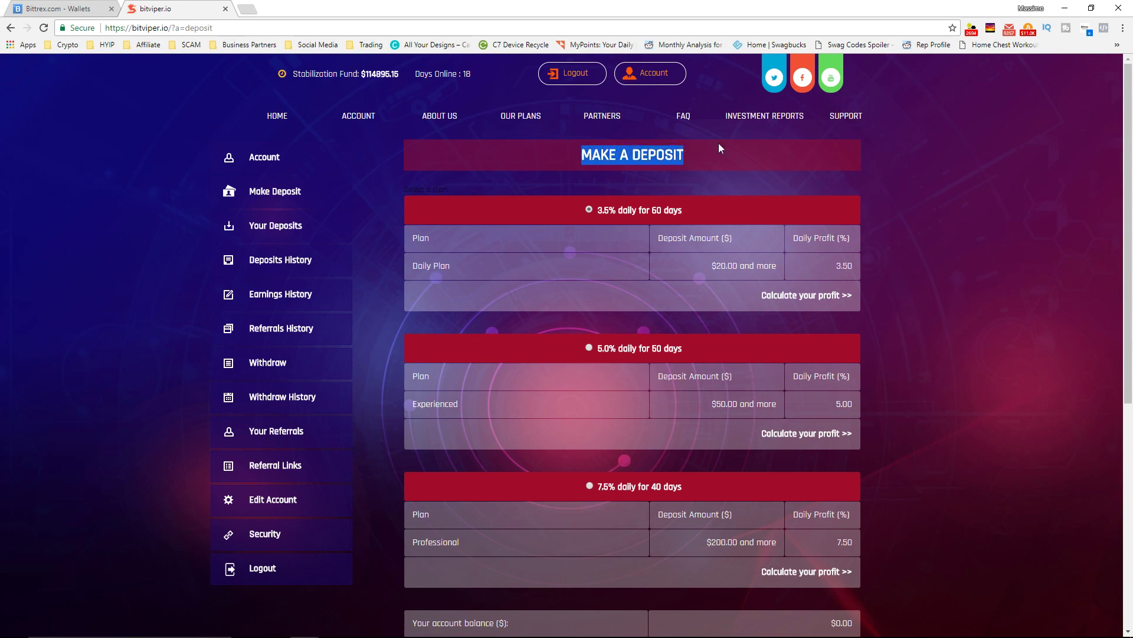
left_click_drag(595, 212, 696, 203)
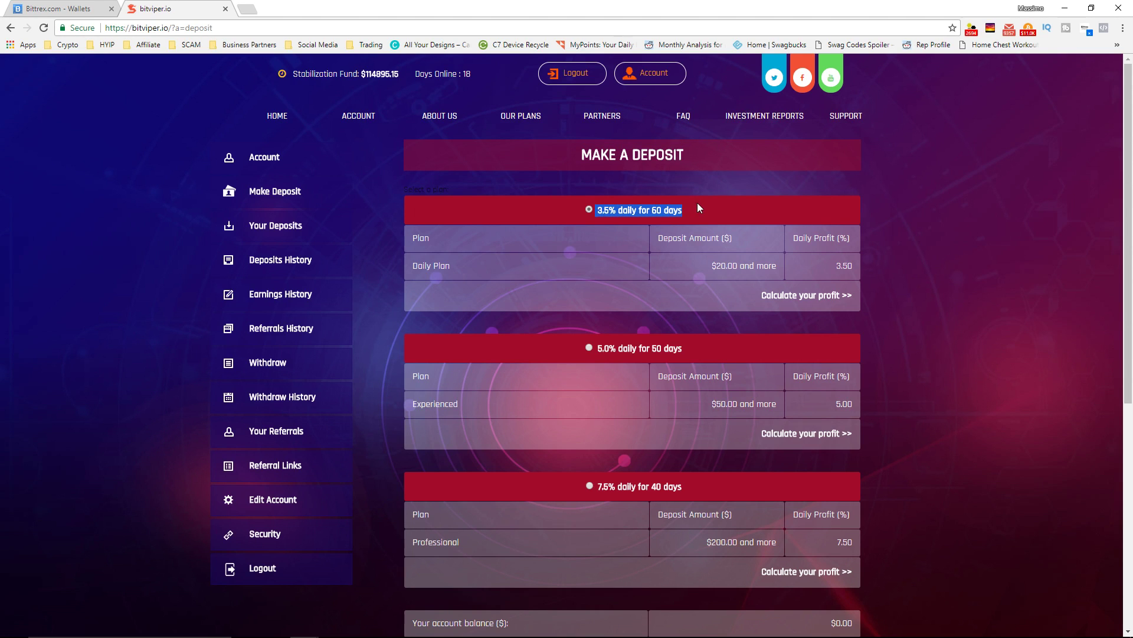
left_click_drag(594, 348, 684, 348)
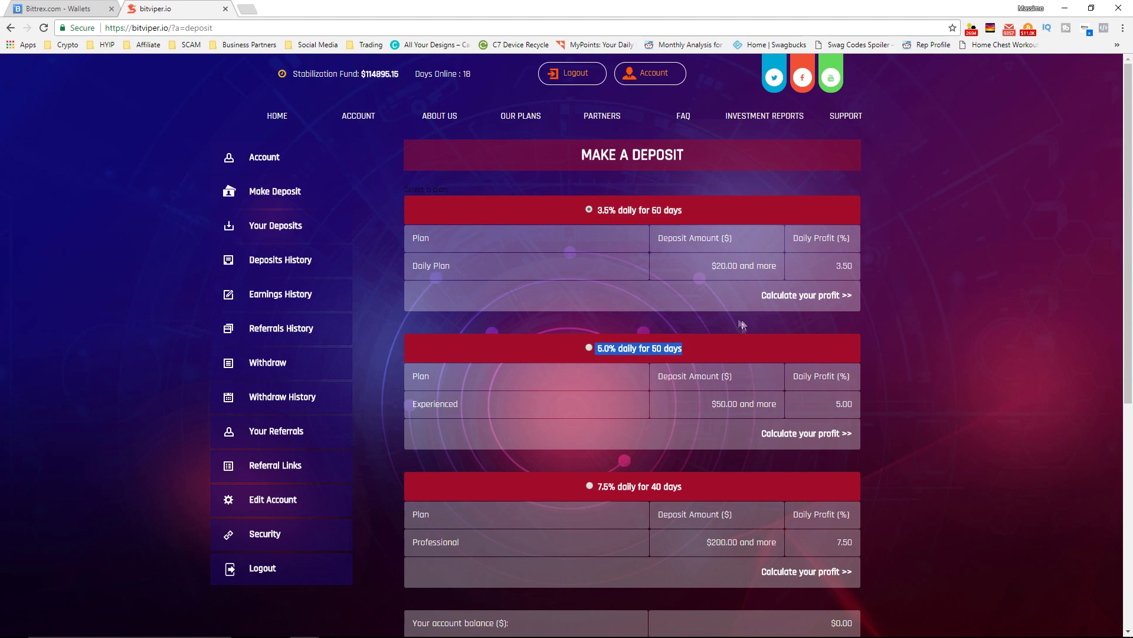
scroll(701, 345, "down", 1)
left_click_drag(596, 426, 709, 421)
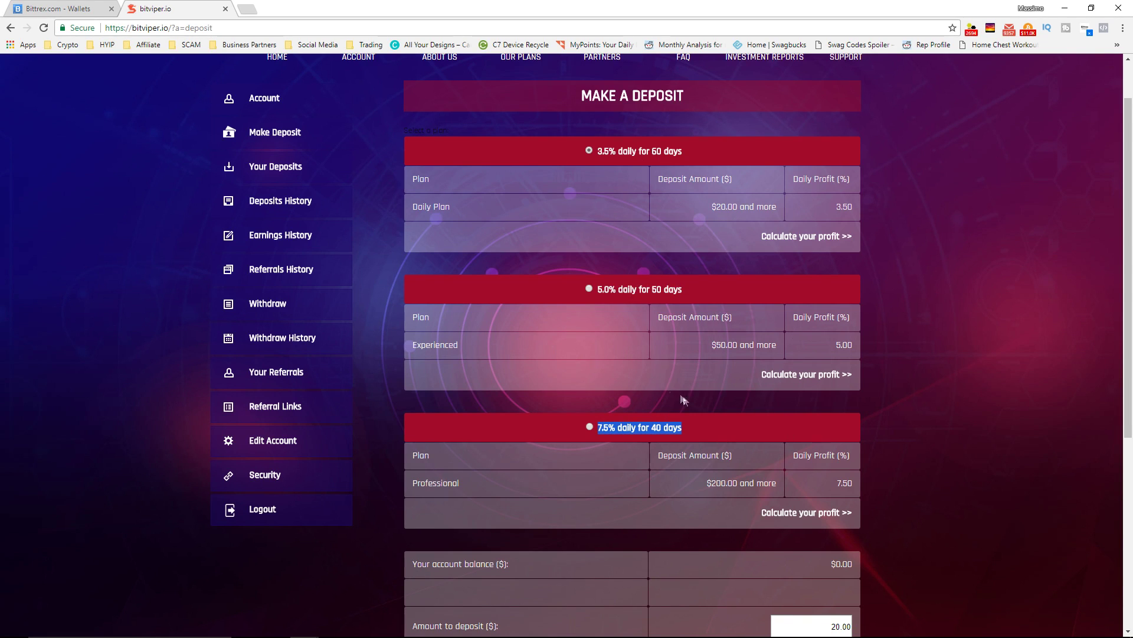
left_click_drag(597, 441, 693, 436)
left_click(662, 431)
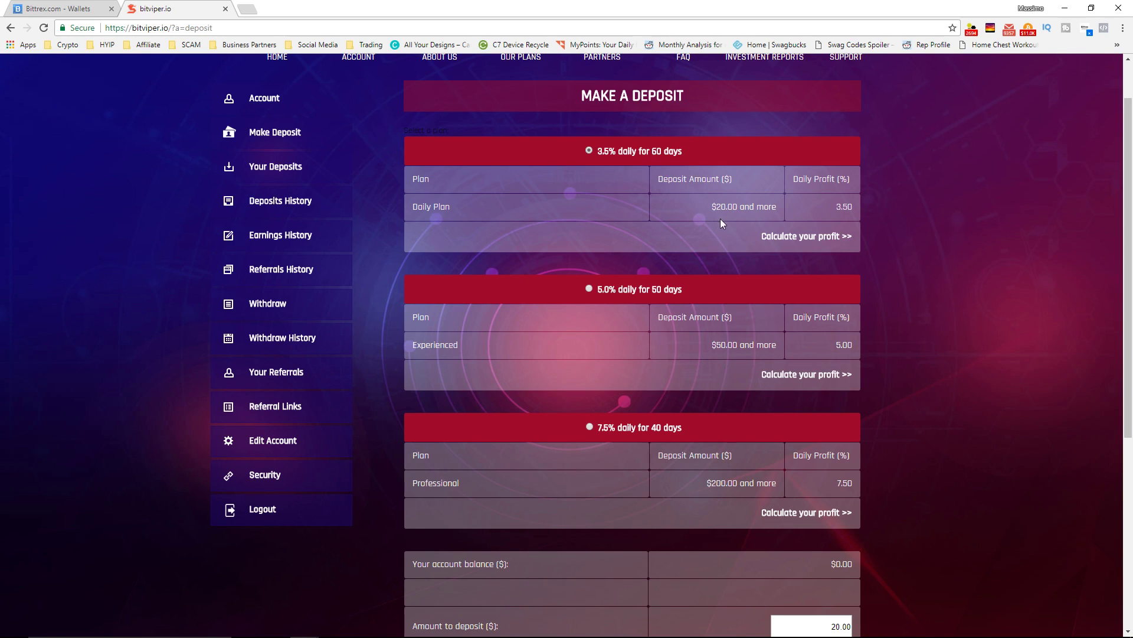
left_click_drag(716, 206, 748, 206)
left_click_drag(721, 345, 733, 345)
Check the Bittrex wallet's estimated USD value, then pick BitViper's 7.5% daily for 40 days plan
left_click(118, 8)
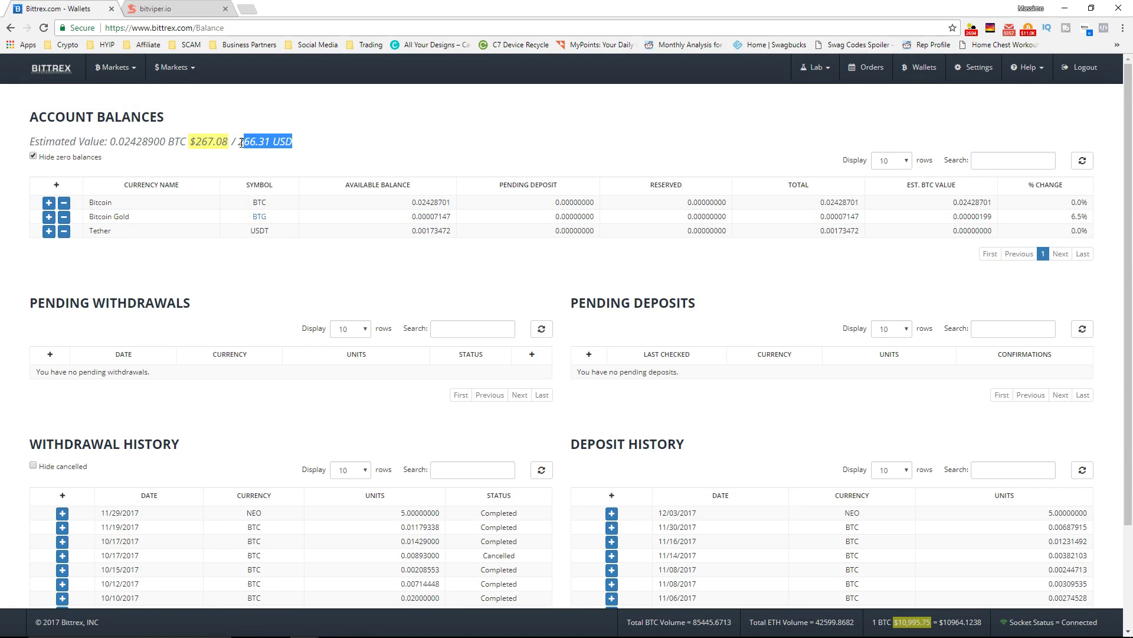
left_click_drag(237, 142, 293, 142)
left_click(170, 10)
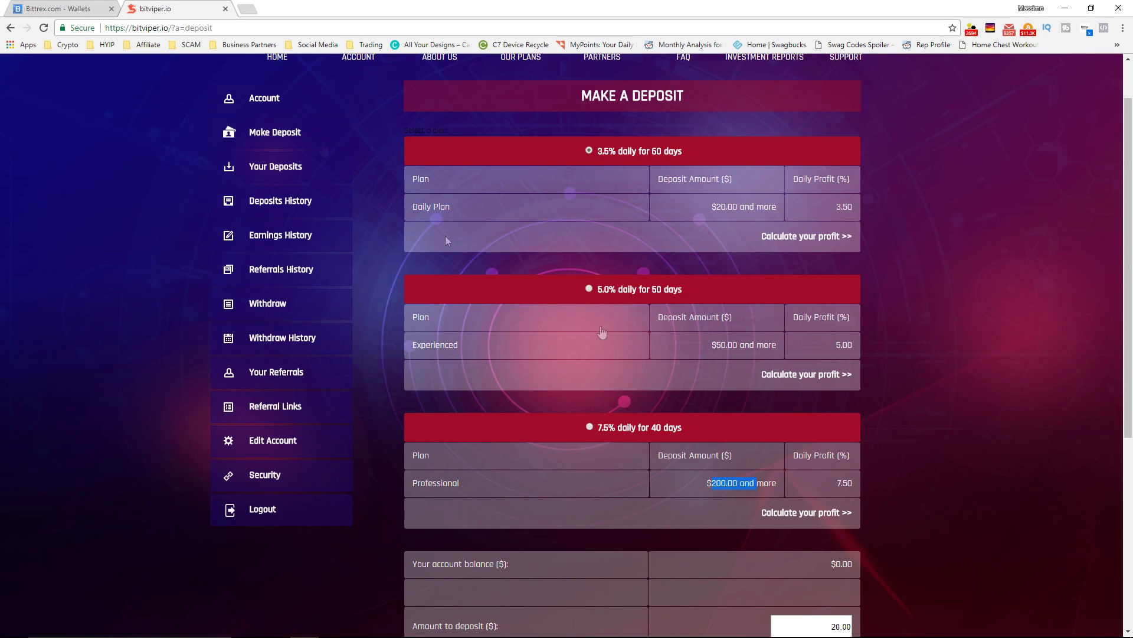
left_click(65, 9)
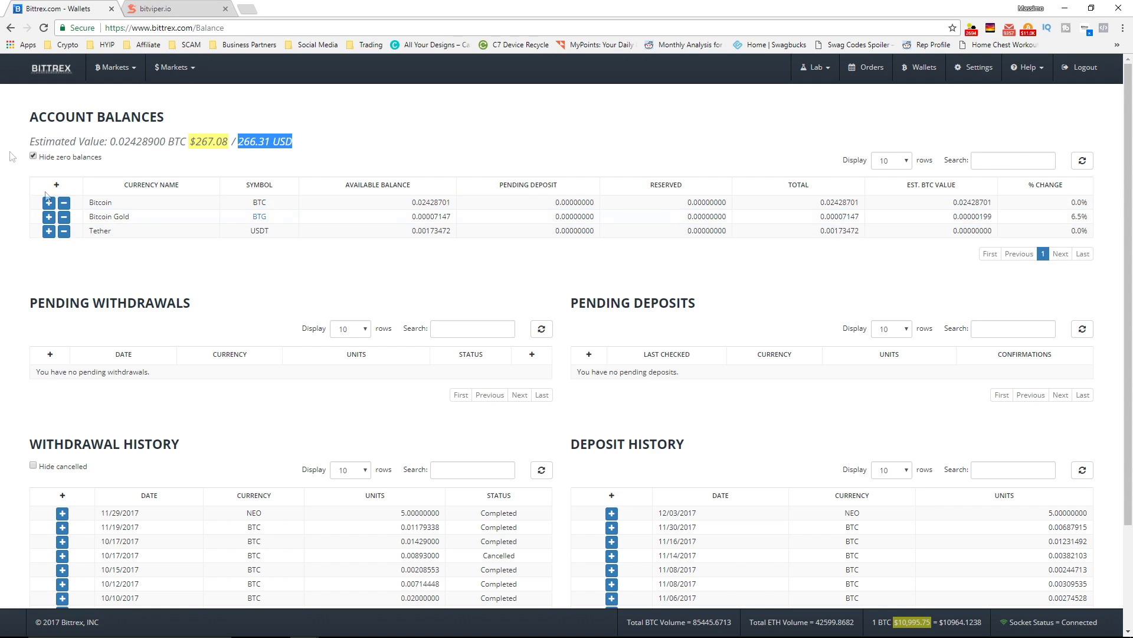
left_click(170, 9)
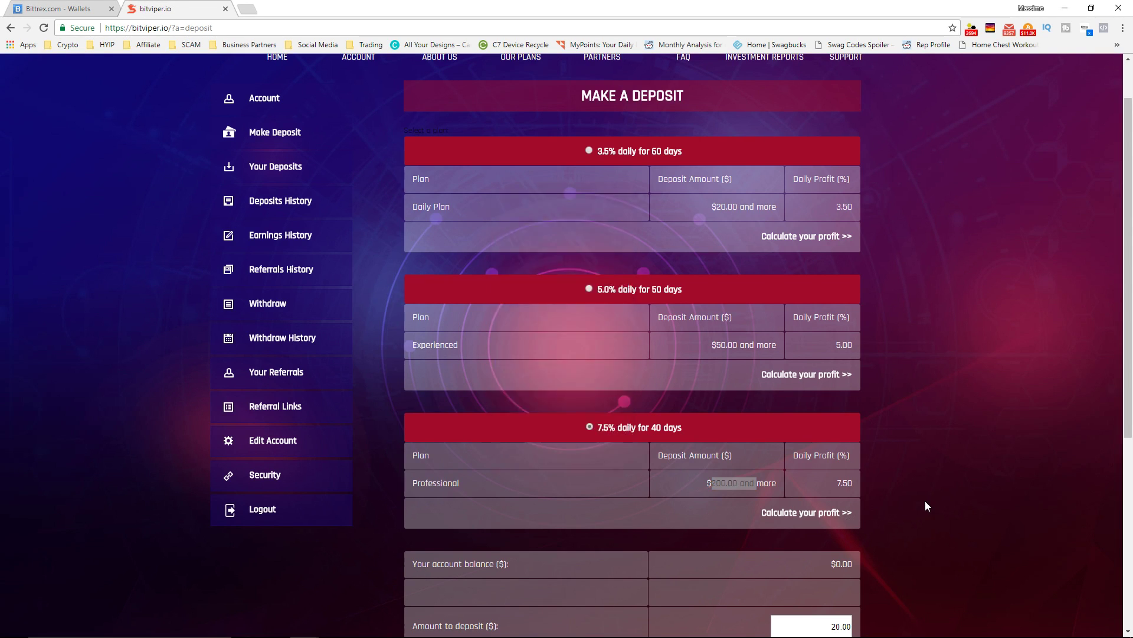
left_click(844, 493)
left_click(594, 631)
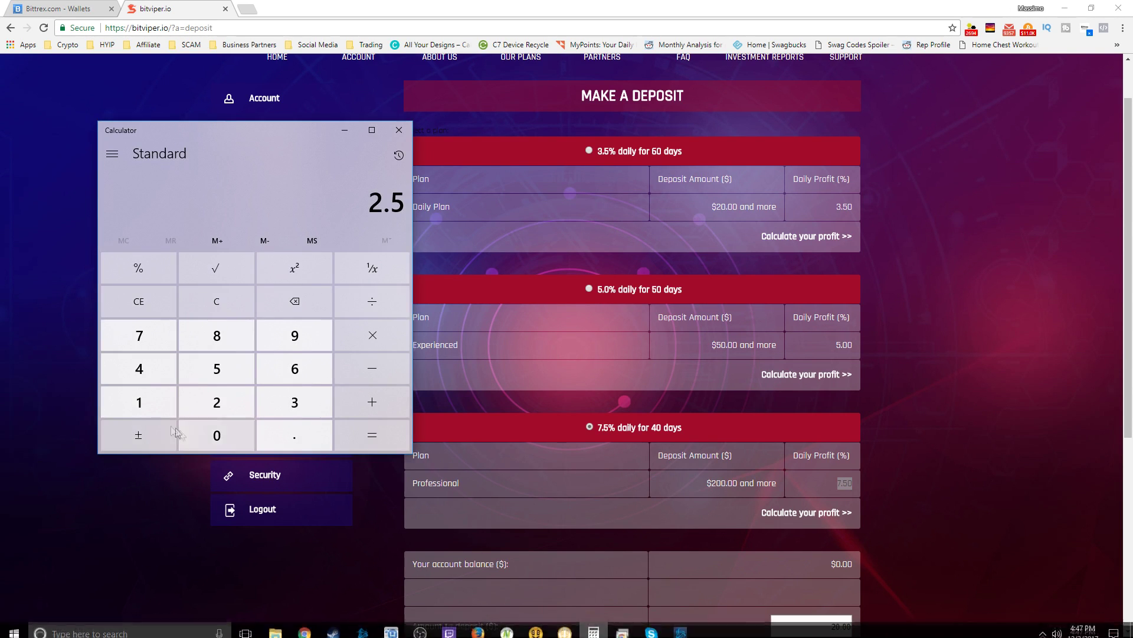
left_click(138, 302)
left_click(139, 402)
left_click(217, 435)
left_click(216, 435)
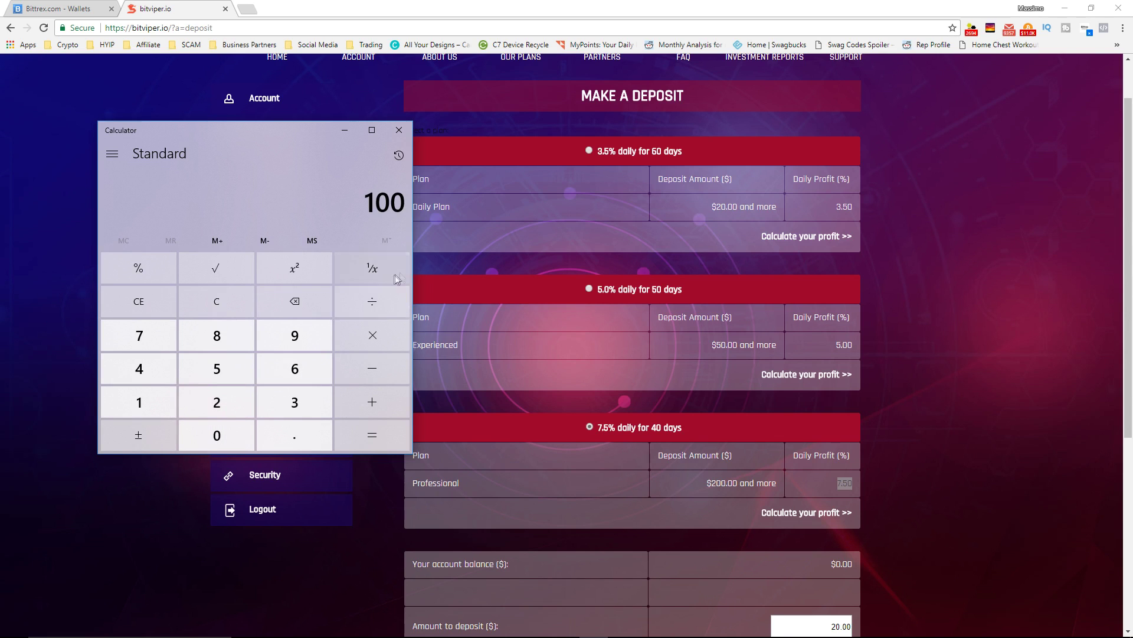
left_click(372, 301)
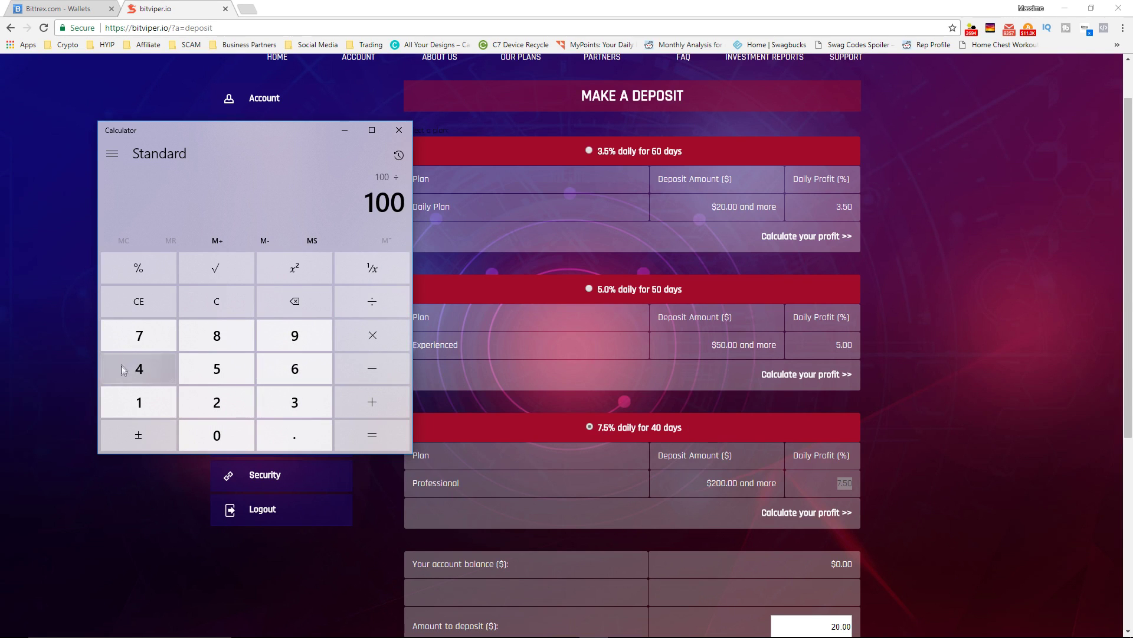
left_click(139, 335)
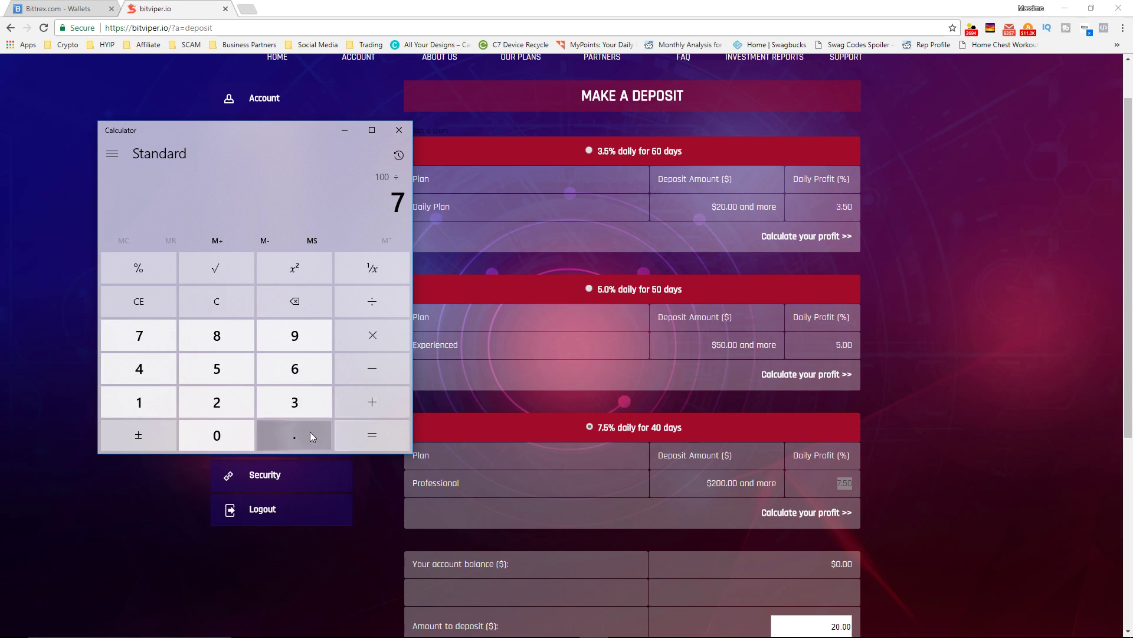
left_click(313, 436)
left_click(216, 368)
left_click(372, 435)
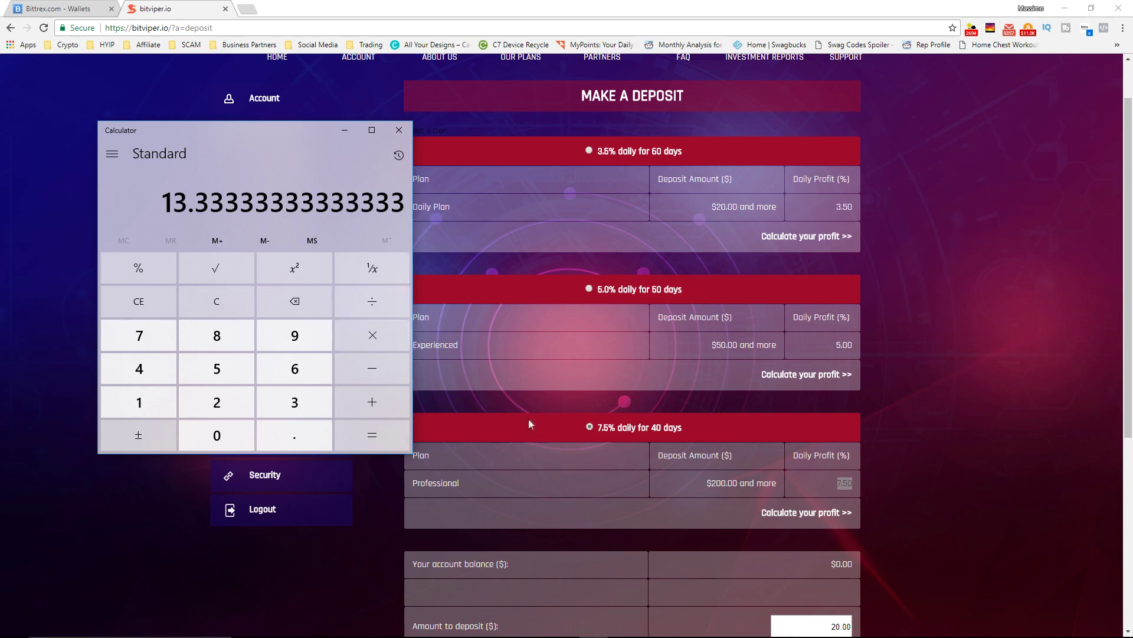
left_click(139, 301)
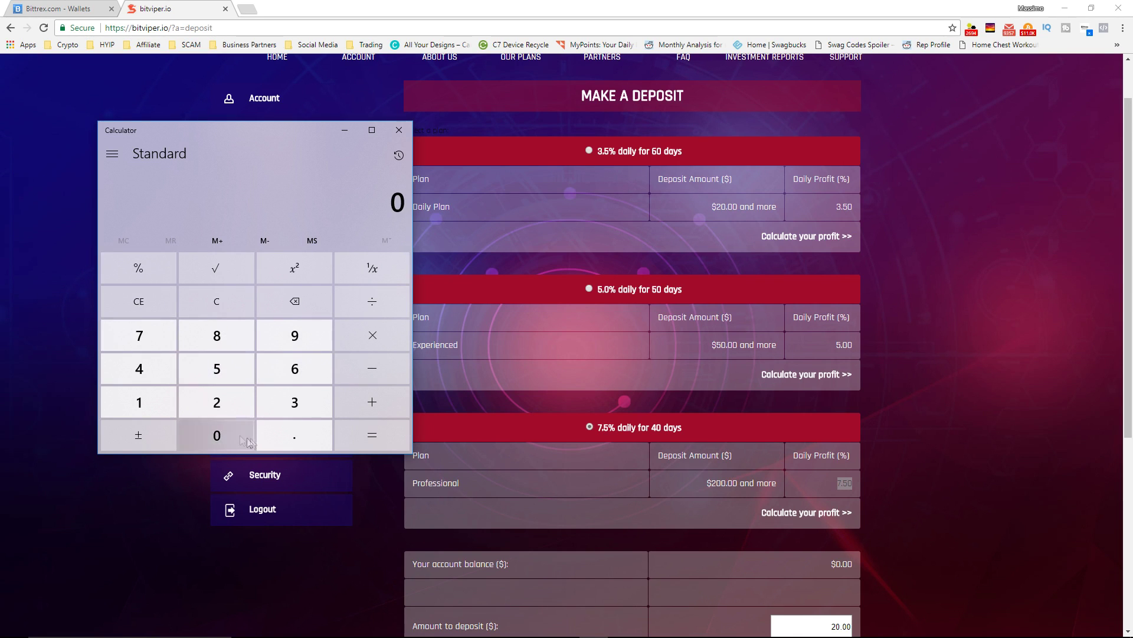
left_click(278, 439)
left_click(216, 435)
left_click(139, 335)
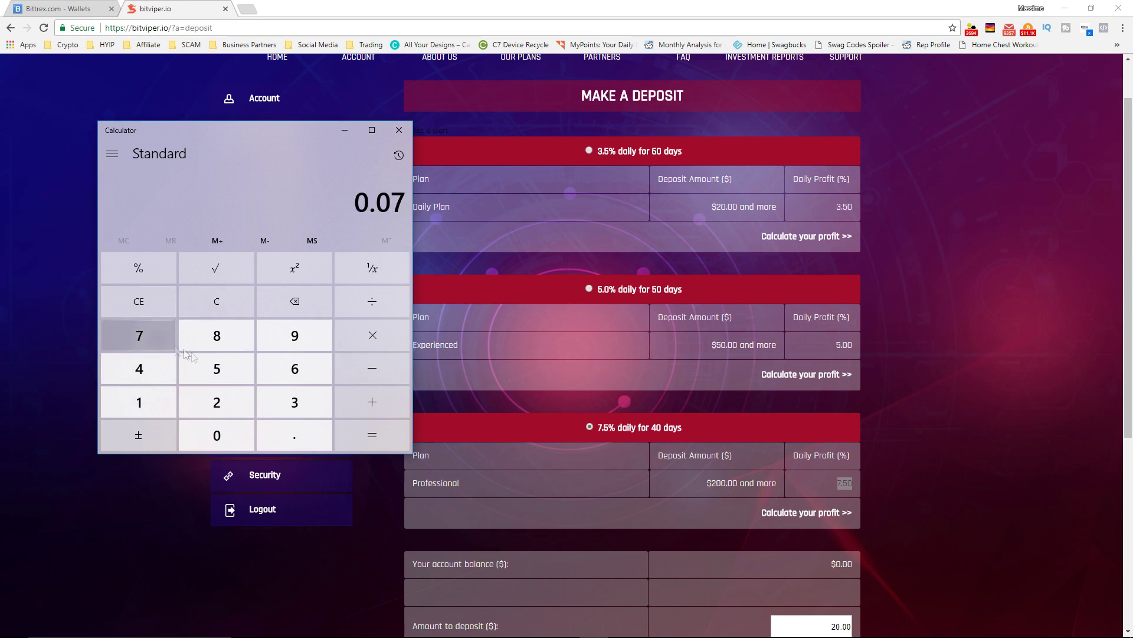
left_click(217, 368)
left_click(371, 335)
left_click(140, 368)
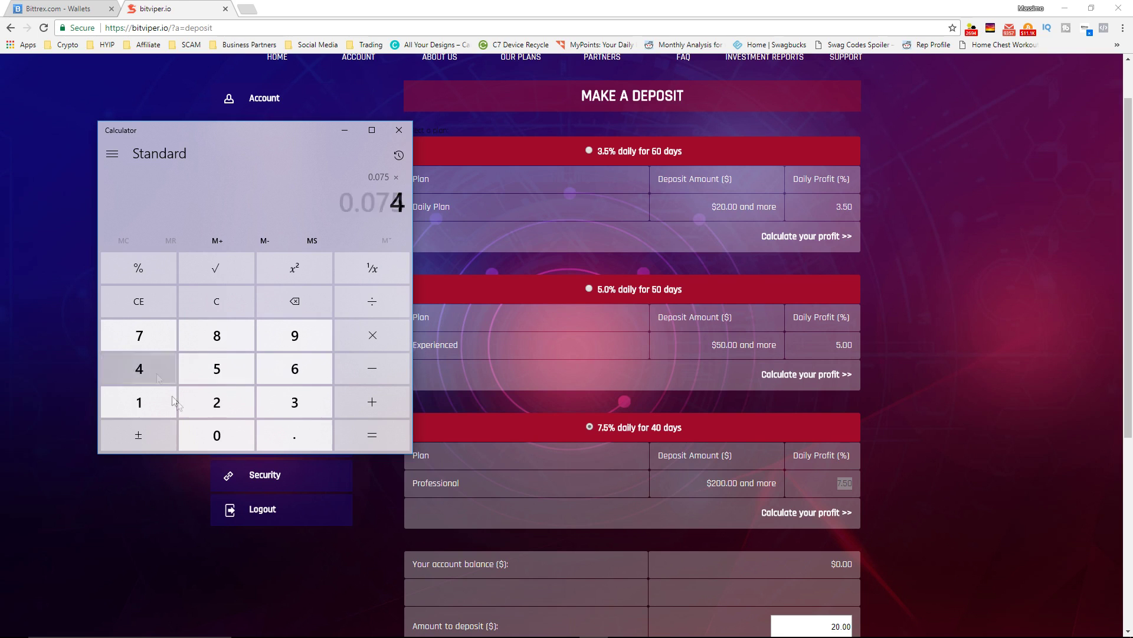
left_click(204, 410)
left_click(351, 304)
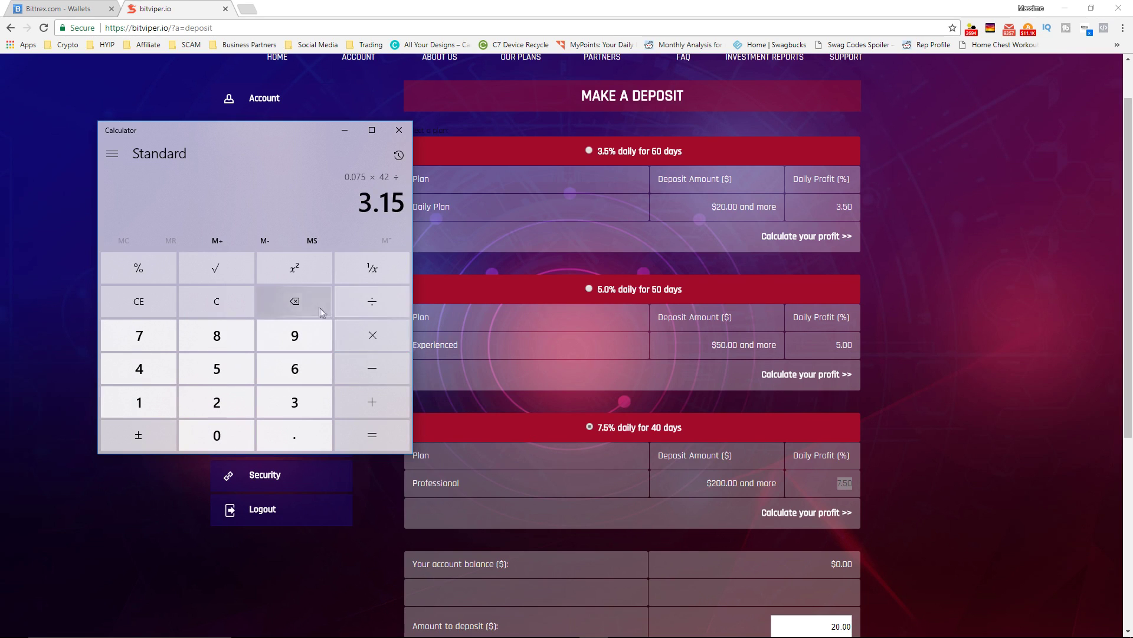
left_click(154, 297)
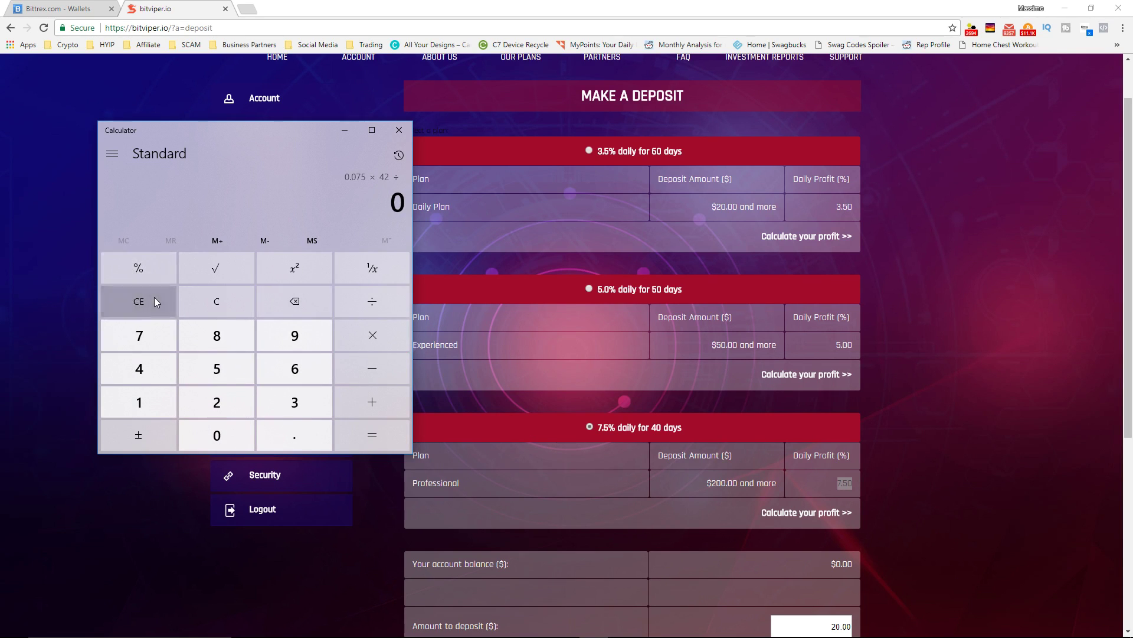
left_click(226, 300)
left_click(272, 429)
left_click(239, 433)
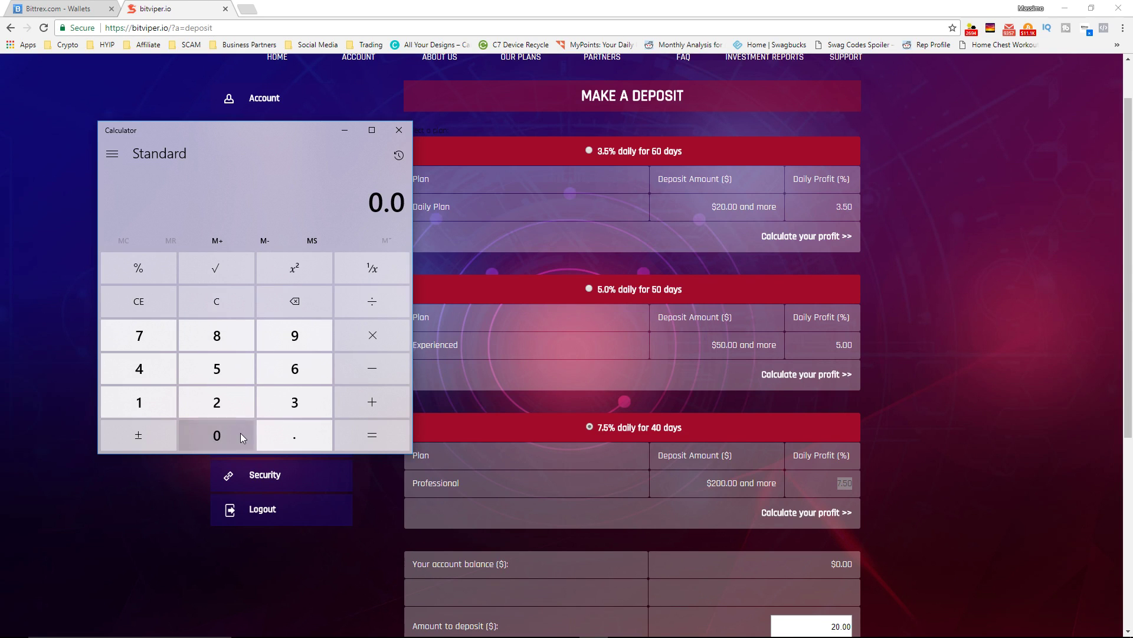
left_click(123, 340)
left_click(214, 367)
left_click(368, 335)
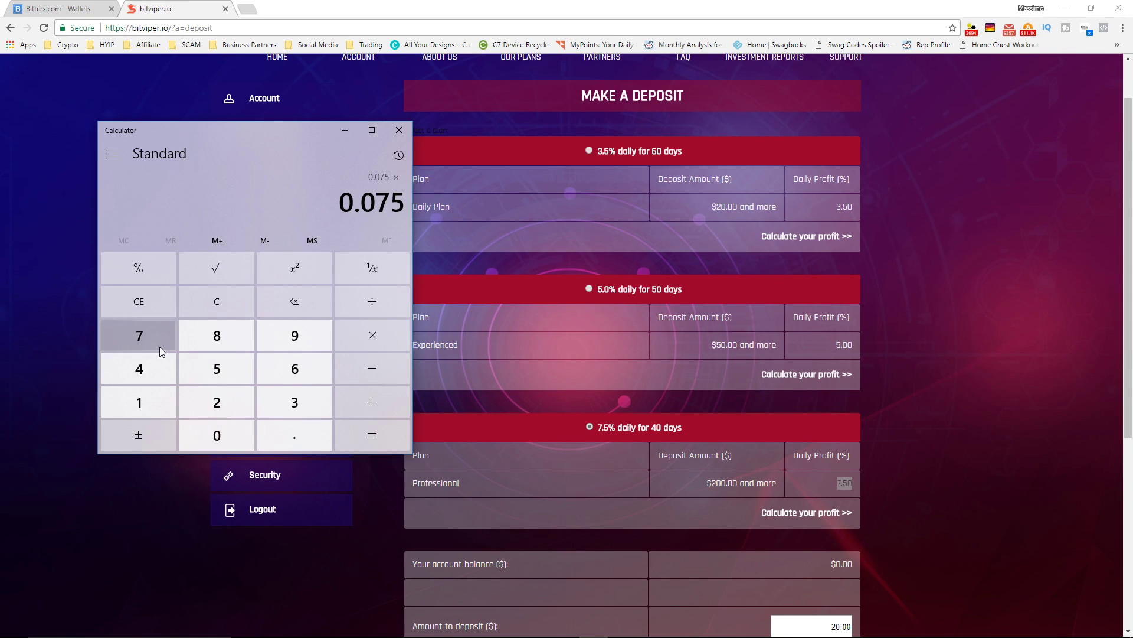
left_click(147, 366)
left_click(217, 435)
left_click(372, 435)
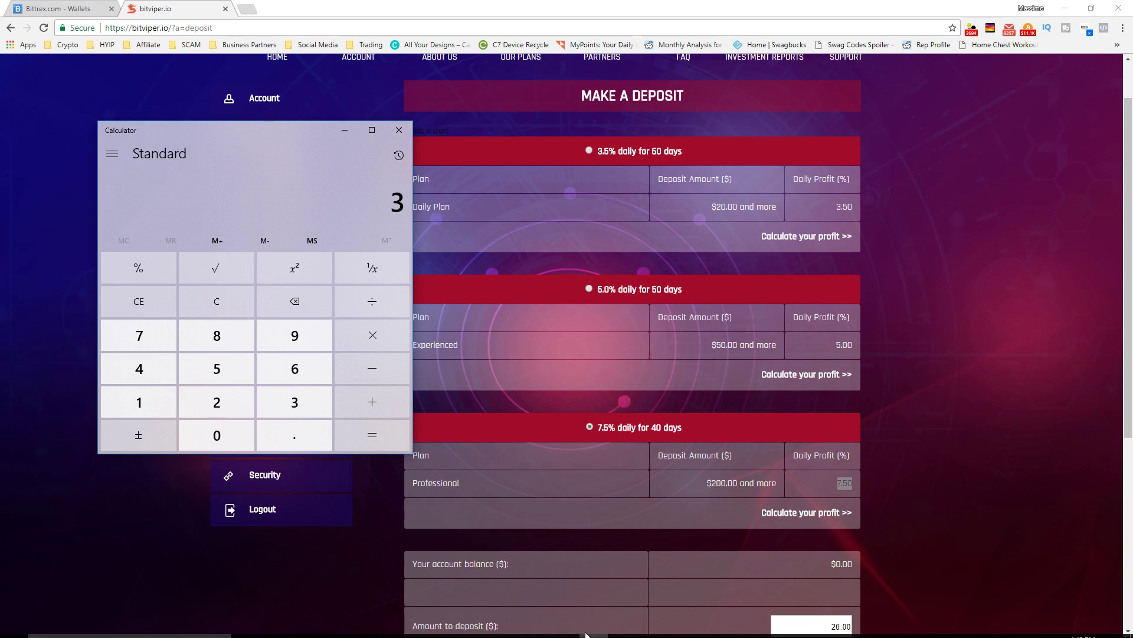
left_click(115, 310)
left_click(209, 395)
left_click(217, 369)
left_click(217, 435)
left_click(373, 335)
left_click(294, 402)
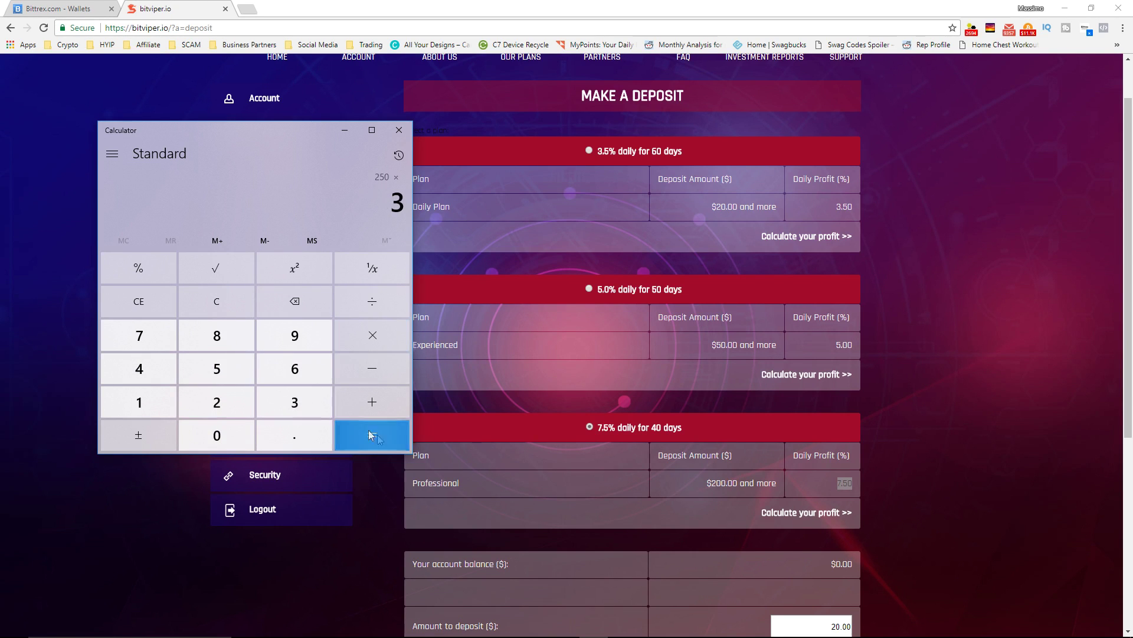
left_click(372, 435)
left_click(399, 130)
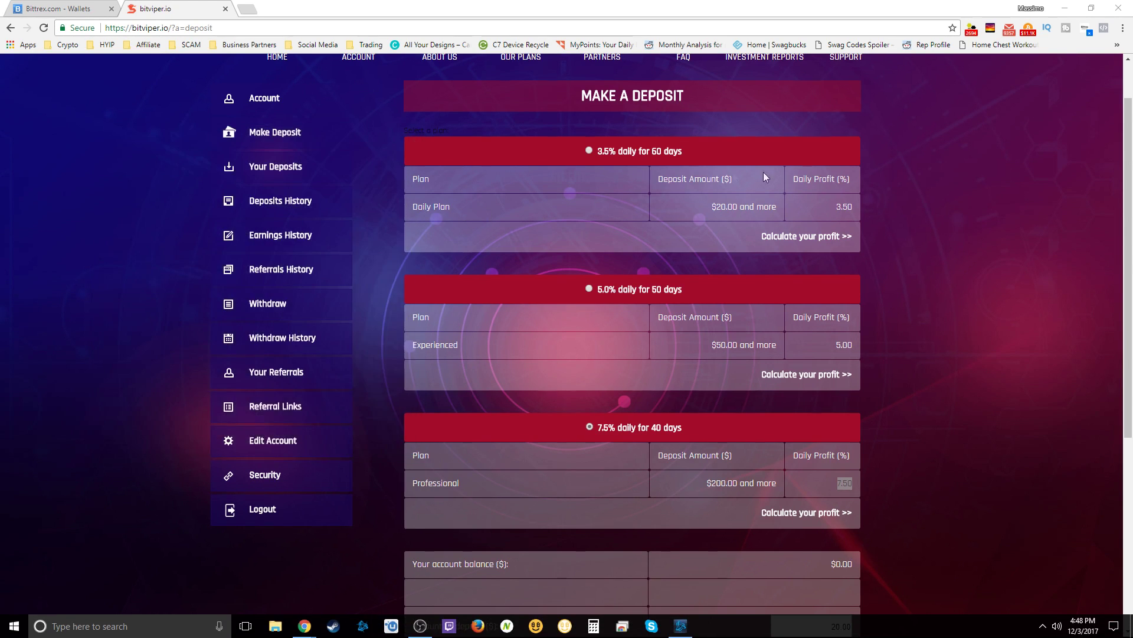
scroll(767, 180, "down", 5)
scroll(788, 195, "up", 4)
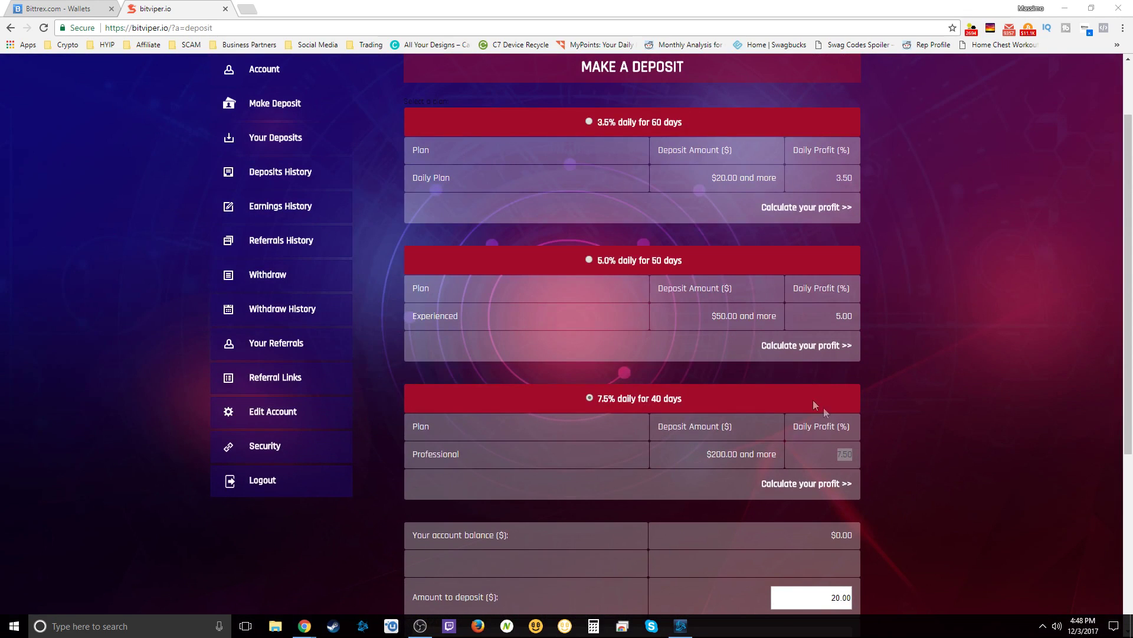
left_click_drag(651, 399, 683, 400)
scroll(691, 401, "up", 2)
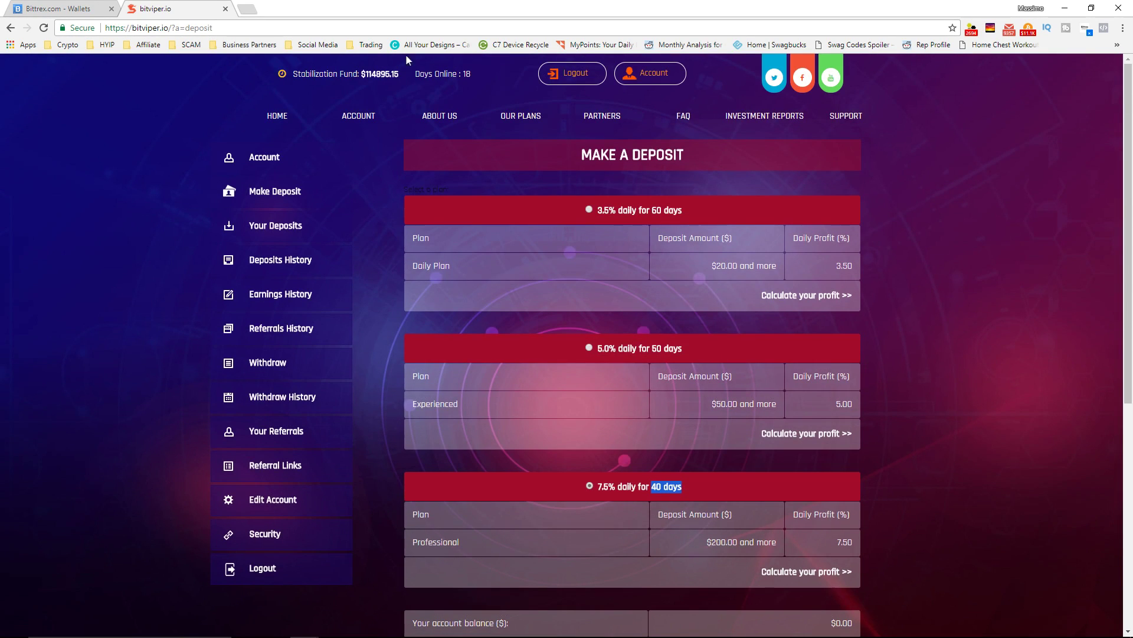
left_click_drag(412, 74, 490, 68)
left_click(490, 72)
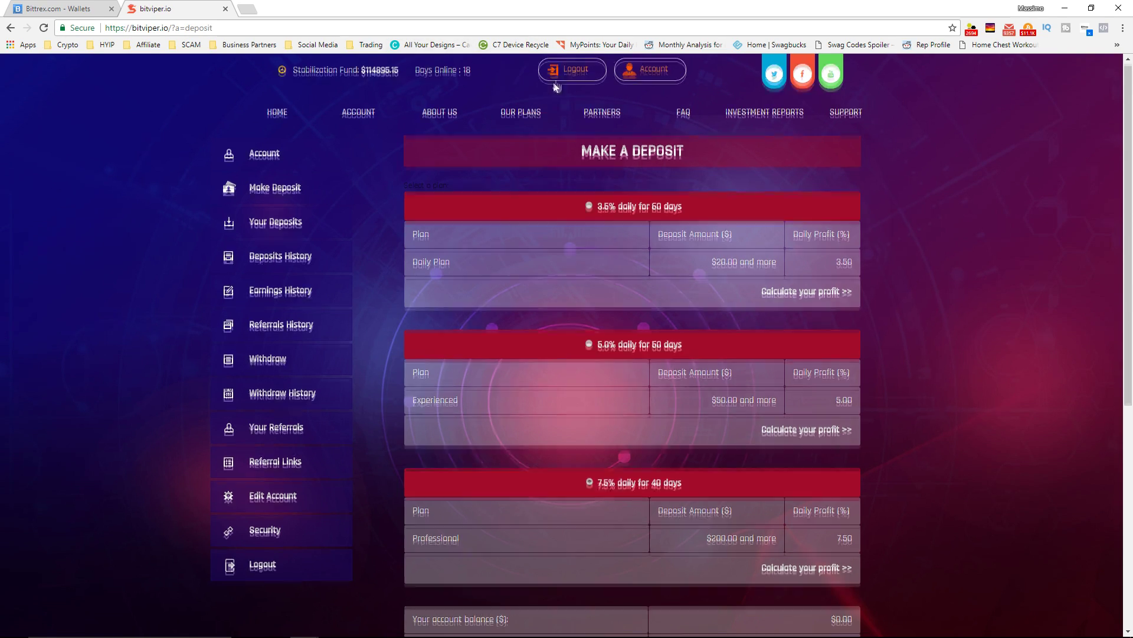
scroll(549, 100, "down", 6)
scroll(547, 97, "up", 4)
scroll(547, 114, "up", 3)
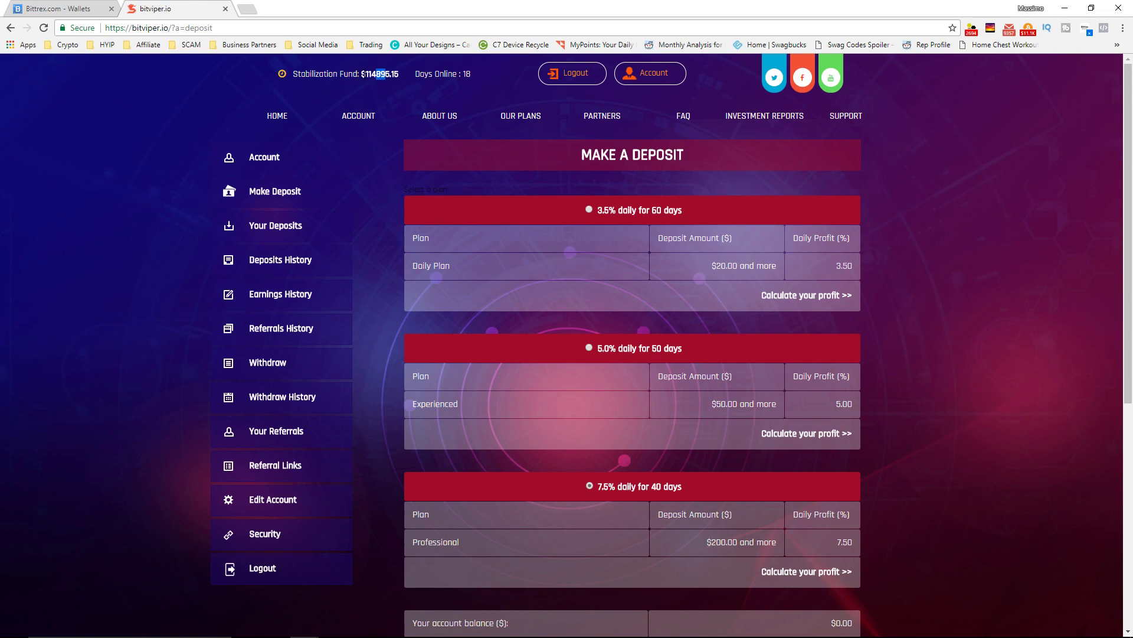
double_click(378, 73)
left_click_drag(297, 74, 466, 74)
left_click(388, 75)
triple_click(388, 74)
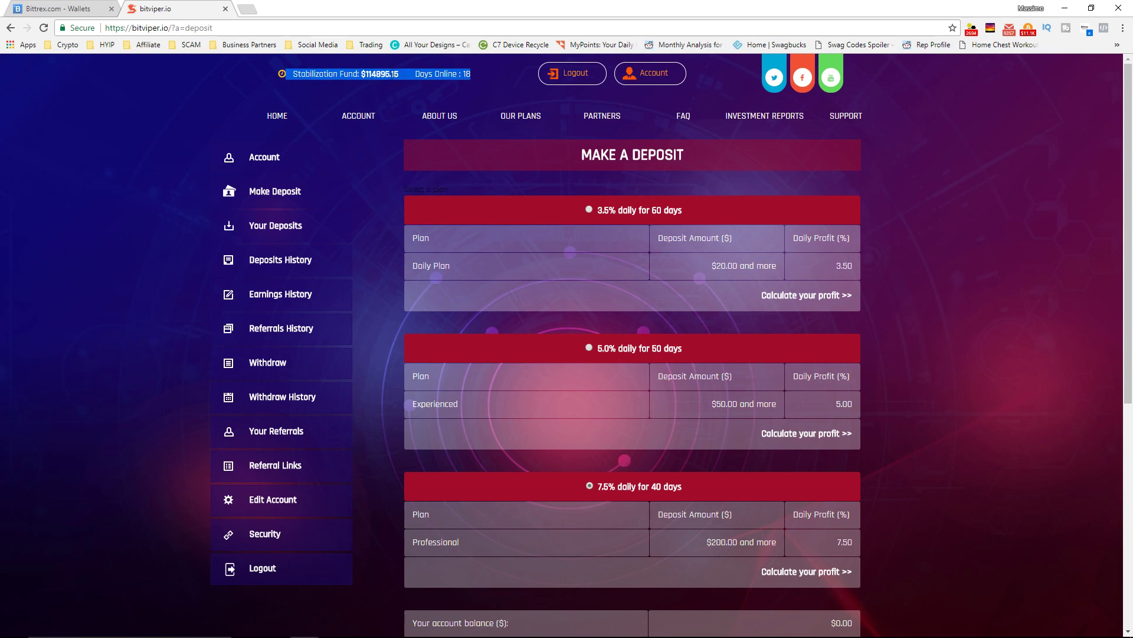
left_click(366, 83)
left_click_drag(365, 74, 385, 74)
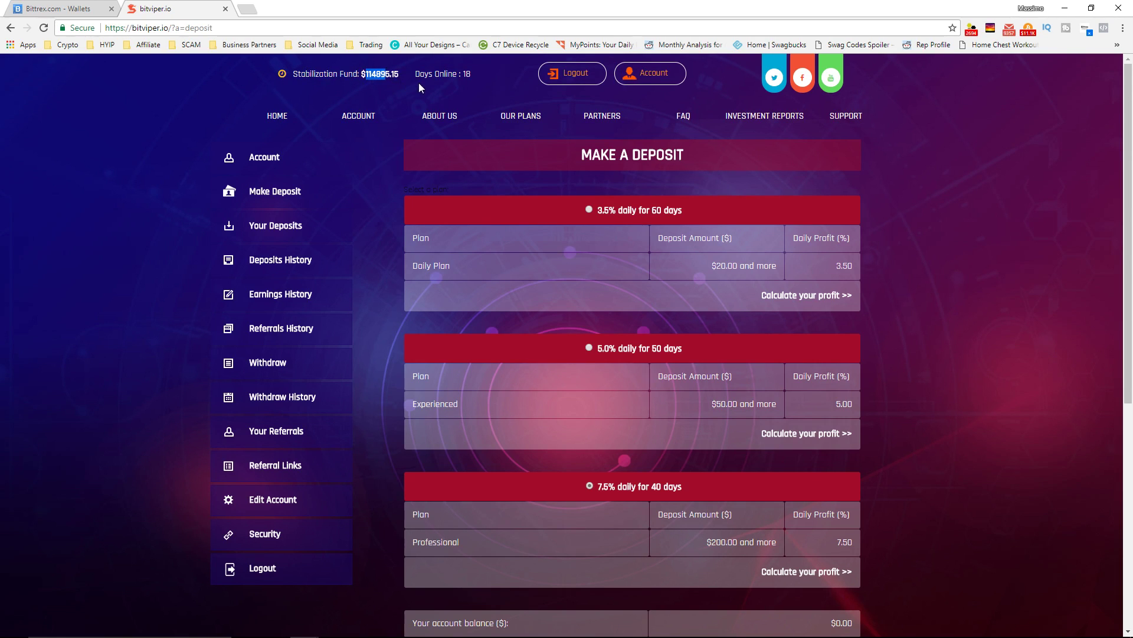
scroll(472, 89, "down", 6)
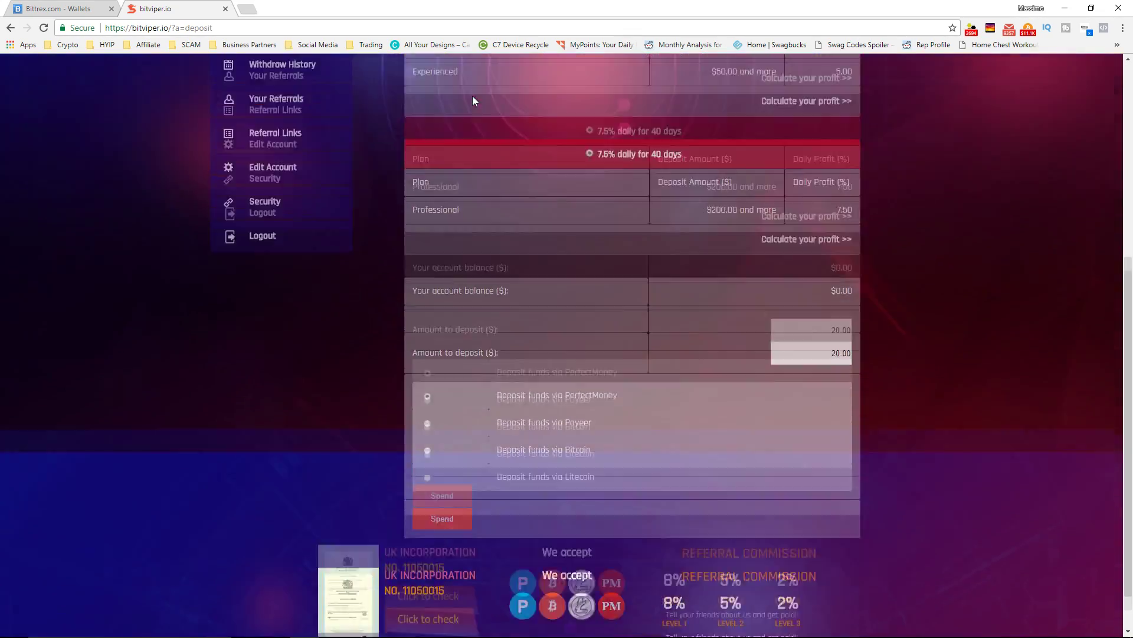
scroll(480, 93, "up", 7)
scroll(490, 130, "down", 8)
scroll(354, 332, "up", 6)
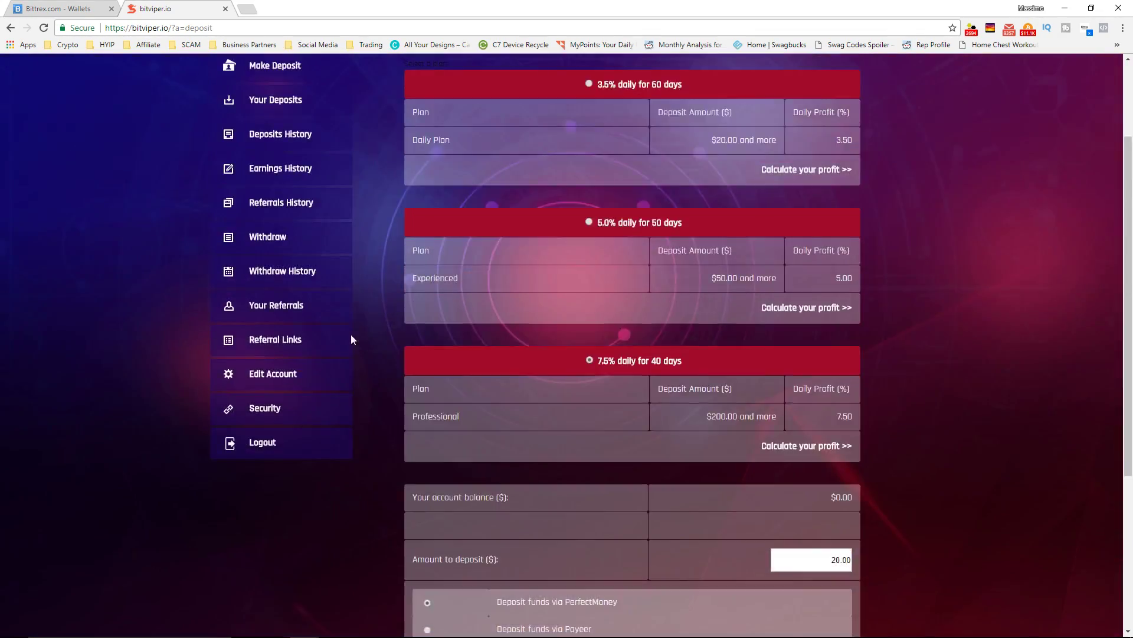
scroll(538, 329, "down", 6)
scroll(538, 321, "up", 6)
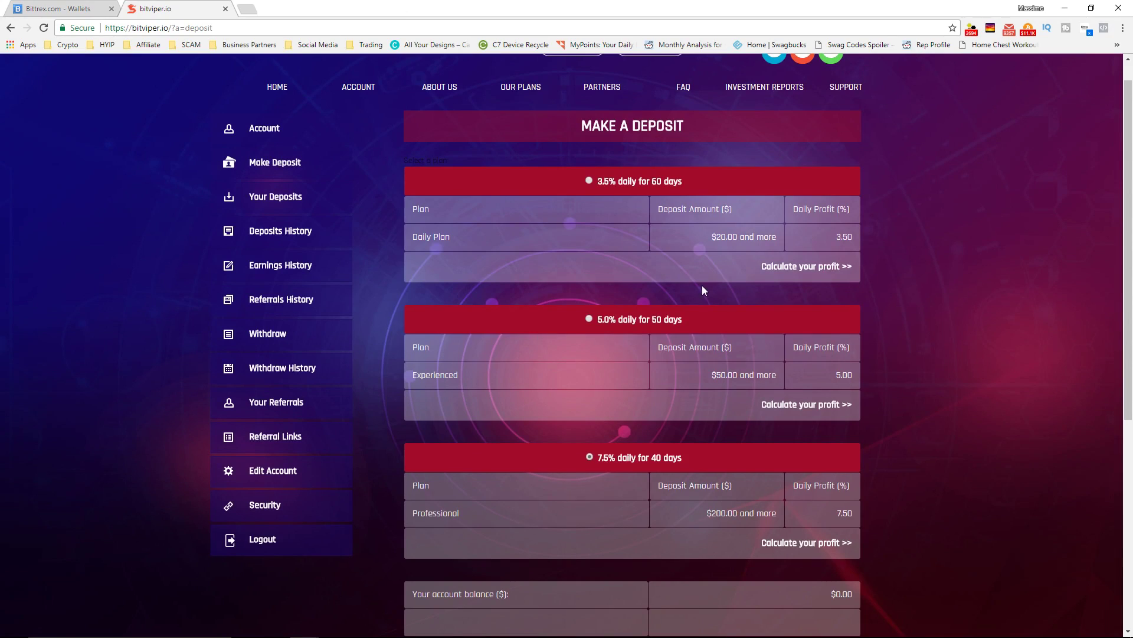
scroll(620, 248, "up", 1)
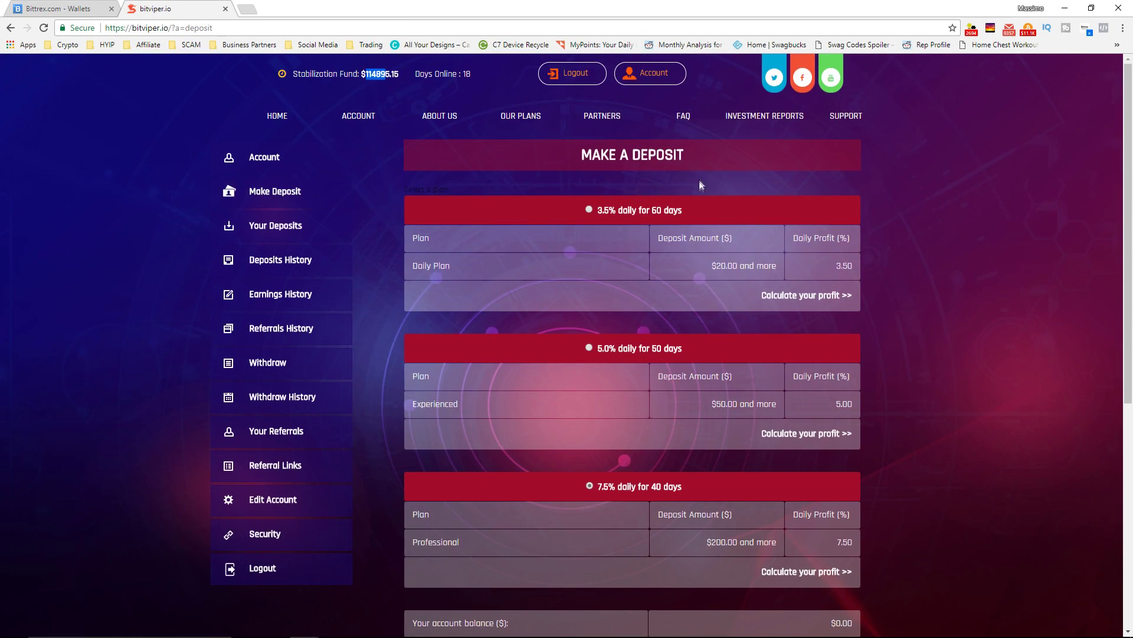
scroll(679, 195, "down", 7)
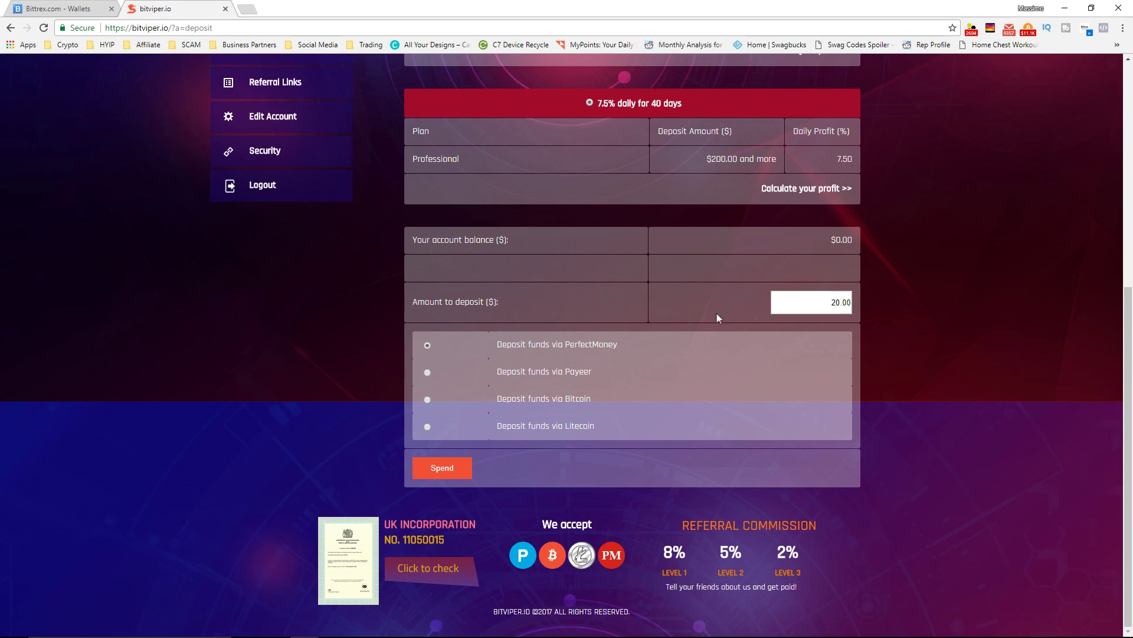
left_click_drag(545, 376, 619, 403)
left_click_drag(707, 527, 852, 519)
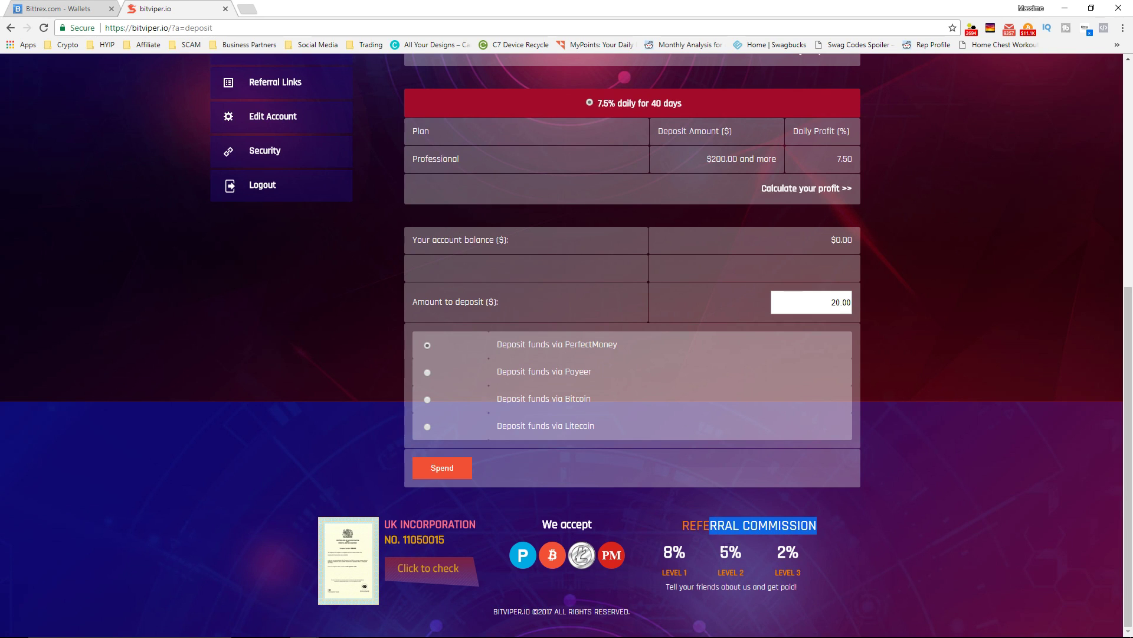
left_click(691, 555)
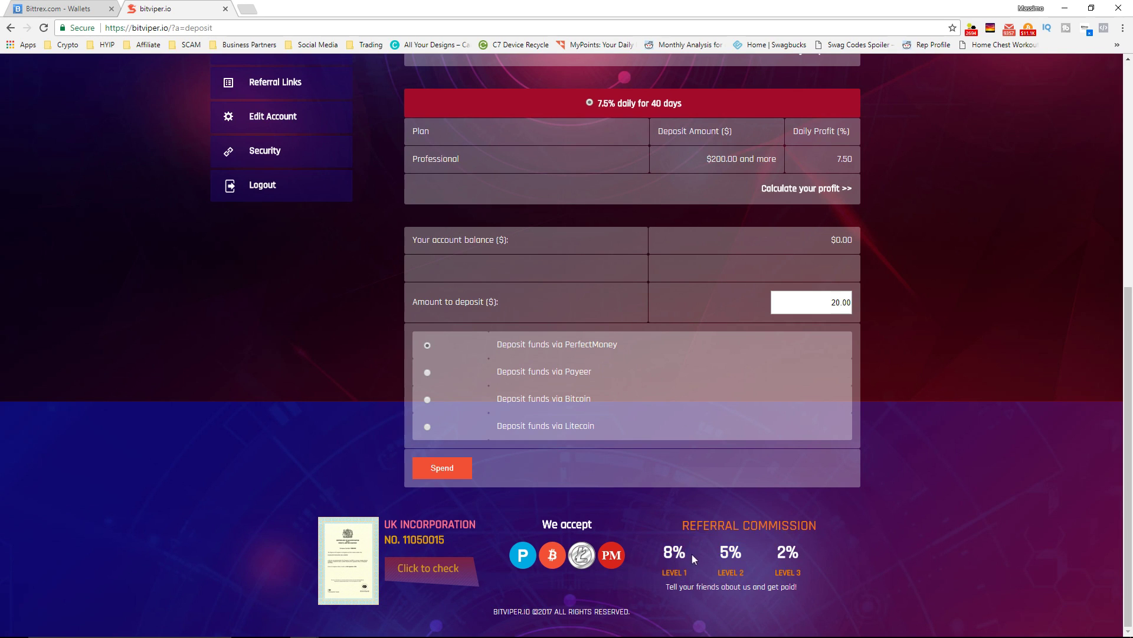
left_click_drag(660, 558, 675, 551)
left_click_drag(745, 578, 725, 552)
scroll(751, 540, "up", 7)
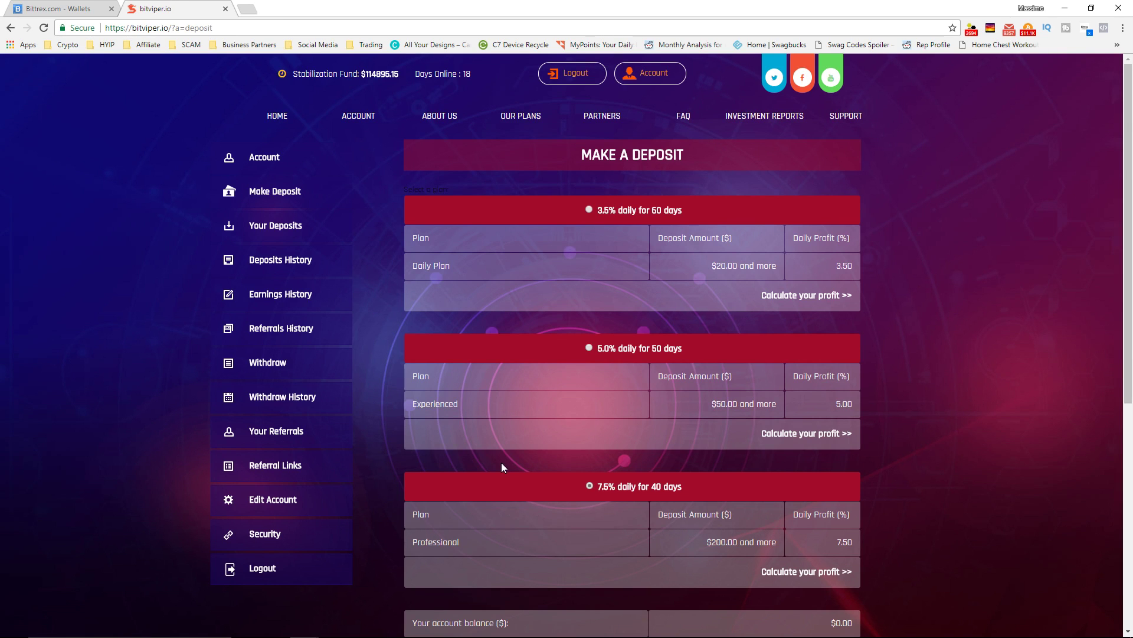
scroll(561, 460, "down", 7)
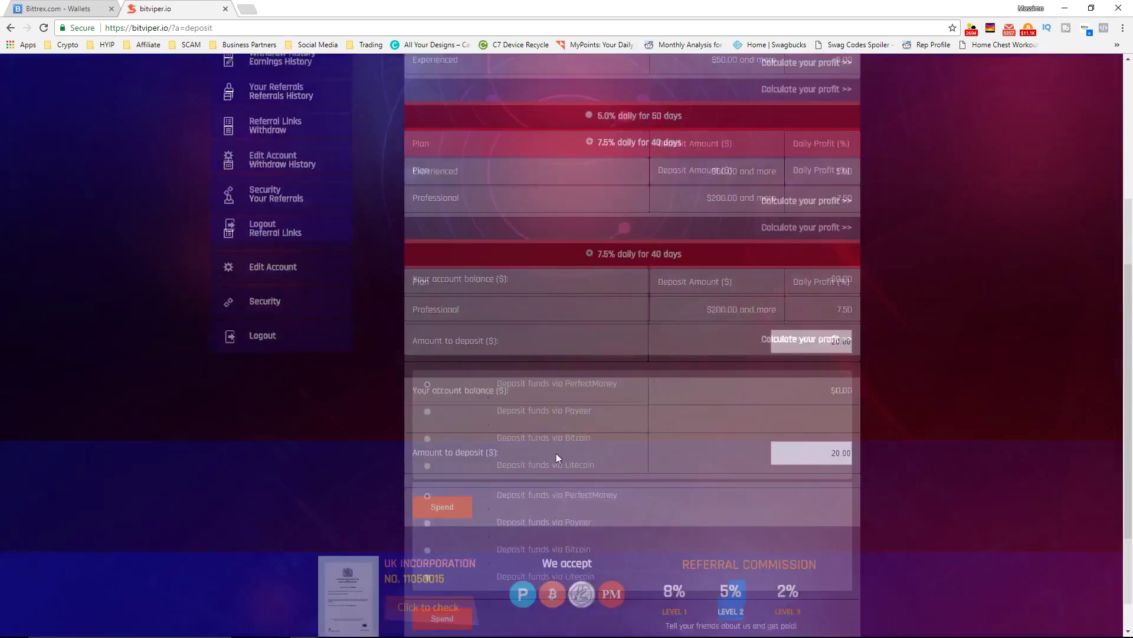
scroll(614, 509, "up", 7)
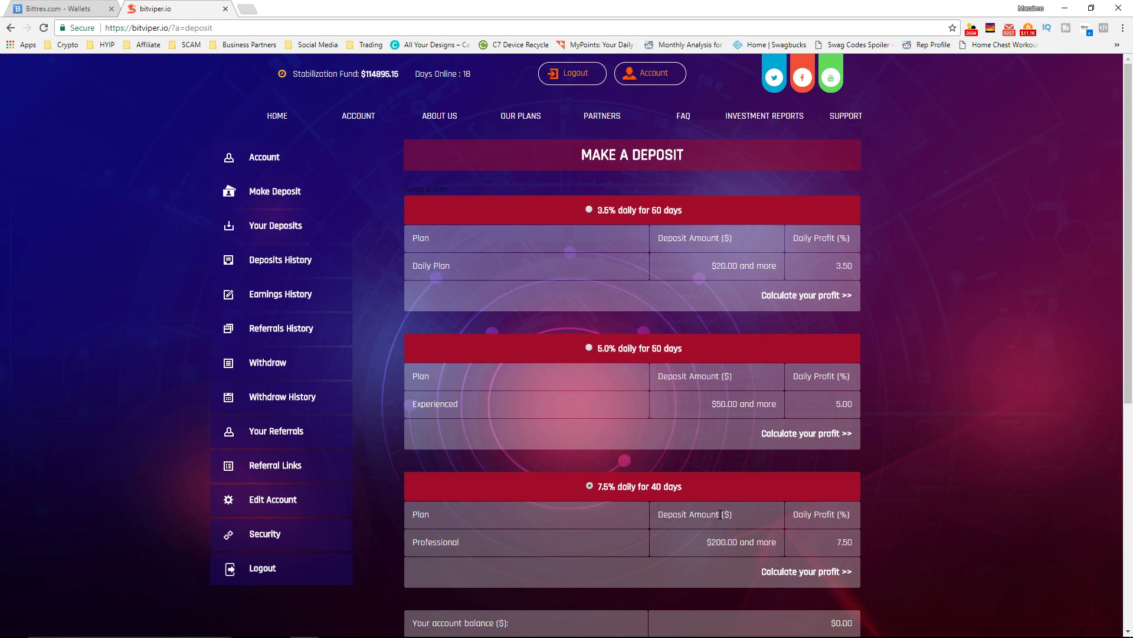
scroll(726, 472, "down", 4)
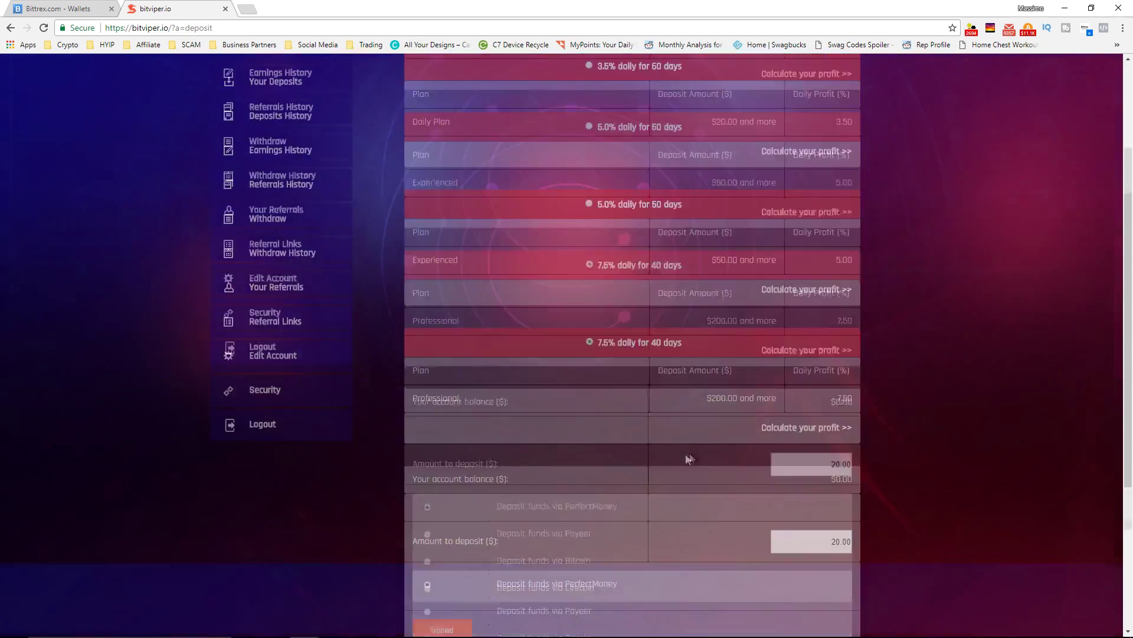
scroll(746, 441, "up", 4)
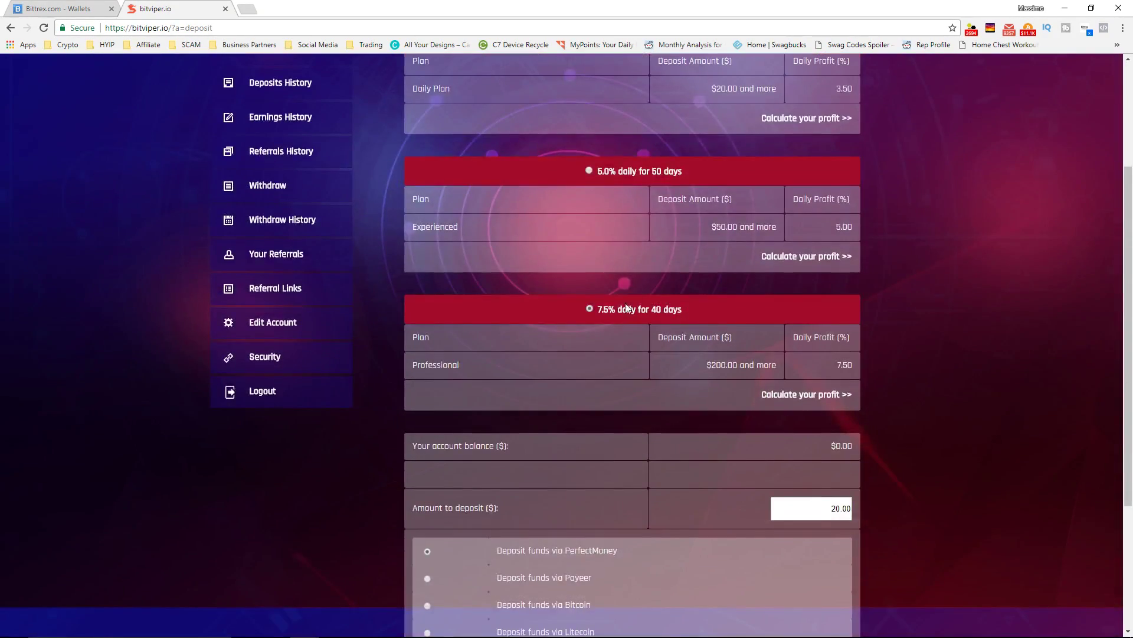
left_click_drag(651, 309, 686, 316)
left_click(656, 305)
left_click(689, 450)
scroll(738, 426, "up", 1)
scroll(734, 434, "down", 3)
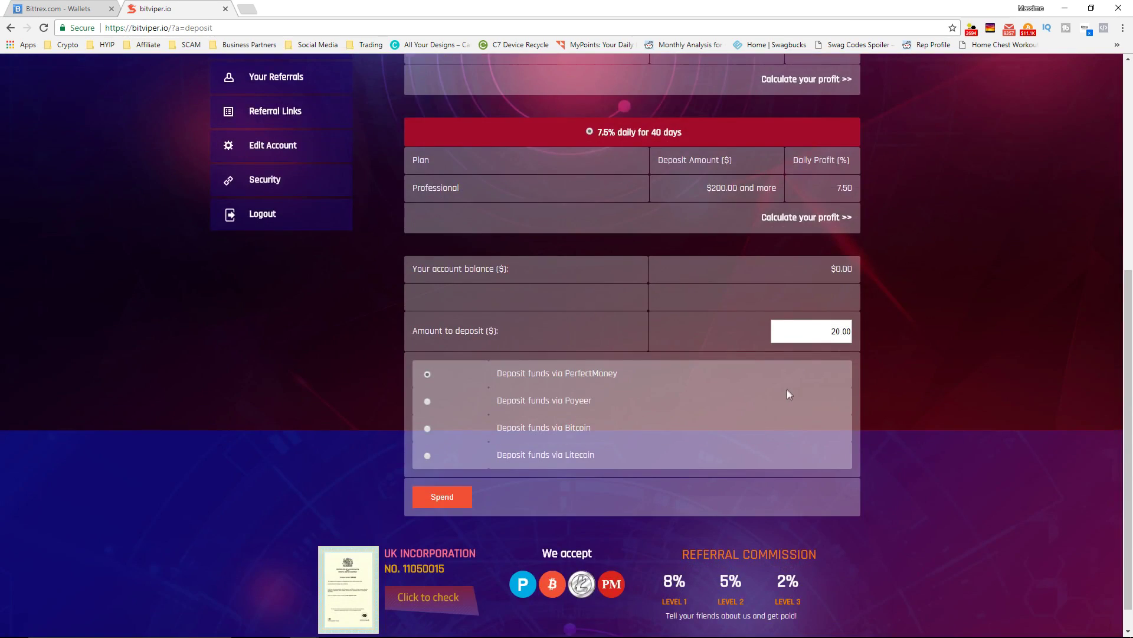
scroll(749, 408, "up", 2)
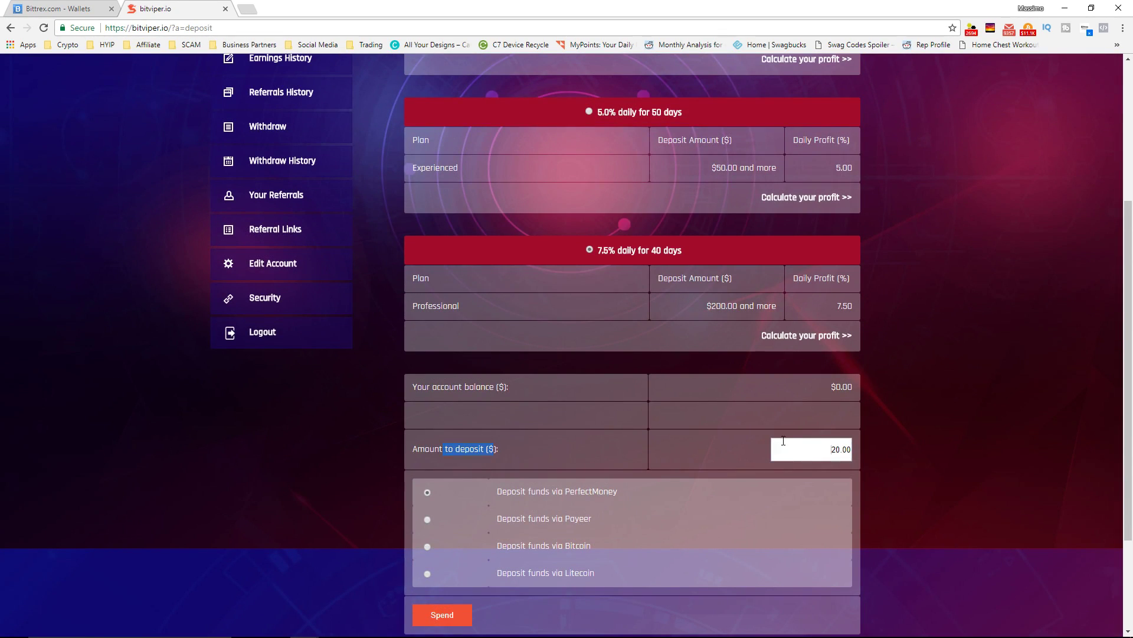
left_click(59, 8)
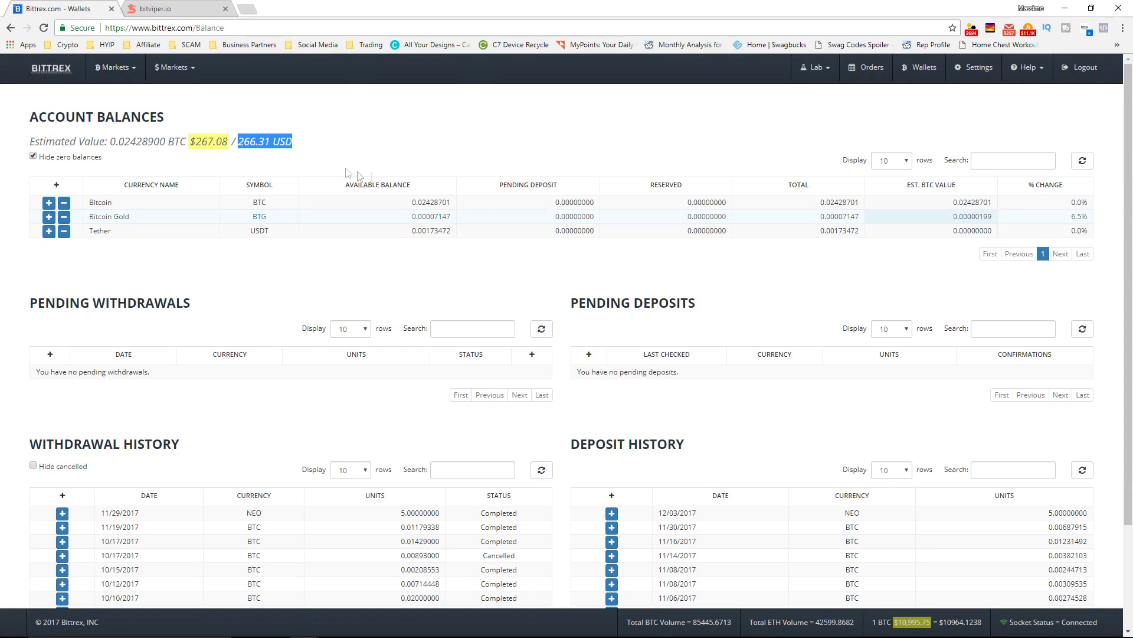
Open Bittrex's Bitcoin withdrawal form and check the dollar value of the 0.00100000 withdrawal
double_click(254, 141)
left_click(177, 204)
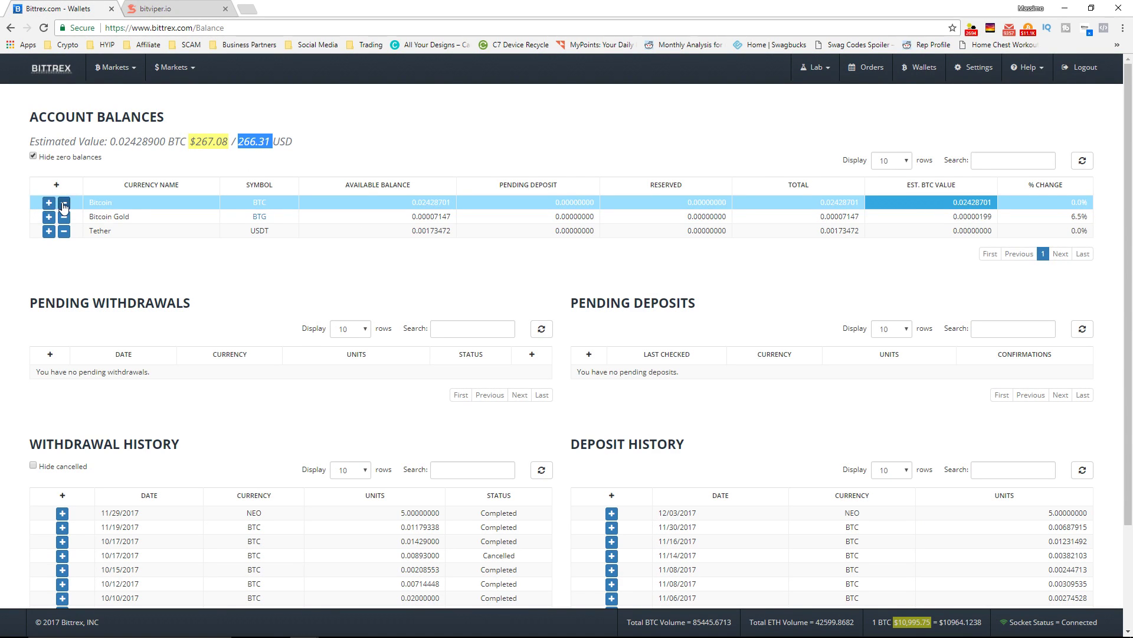
left_click(63, 204)
left_click(660, 225)
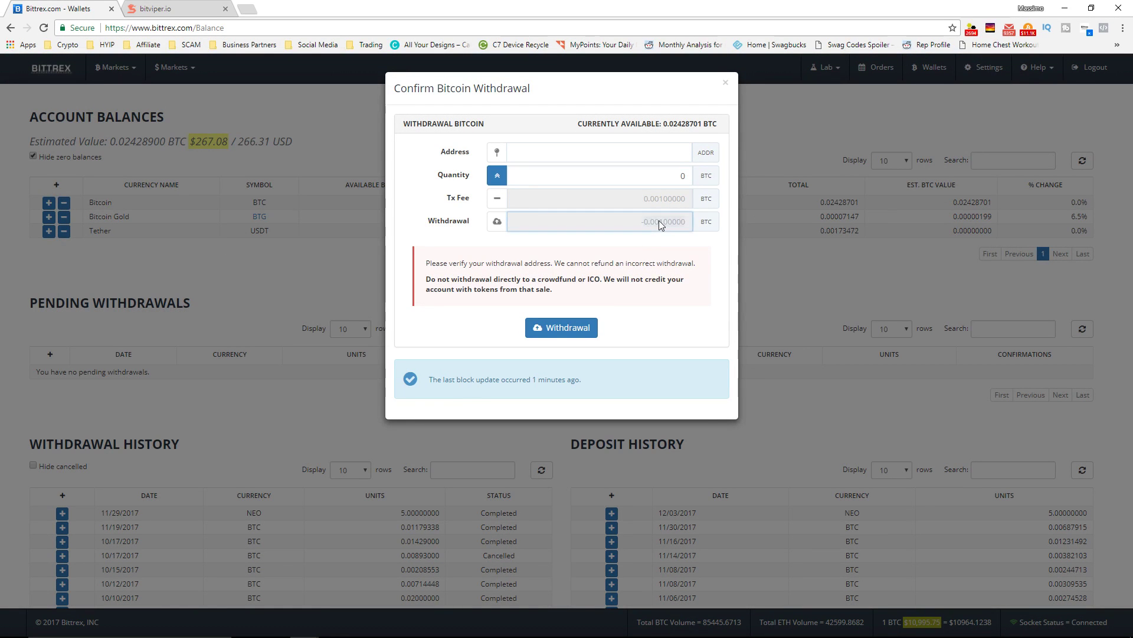
double_click(660, 225)
right_click(660, 223)
mouse_move(683, 281)
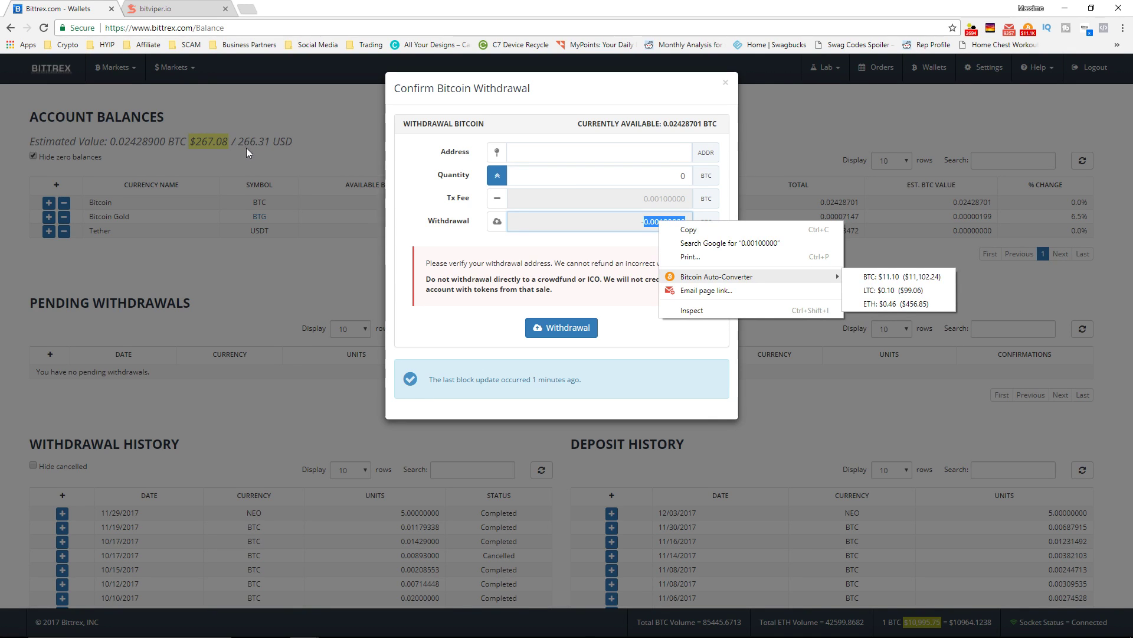
left_click(176, 9)
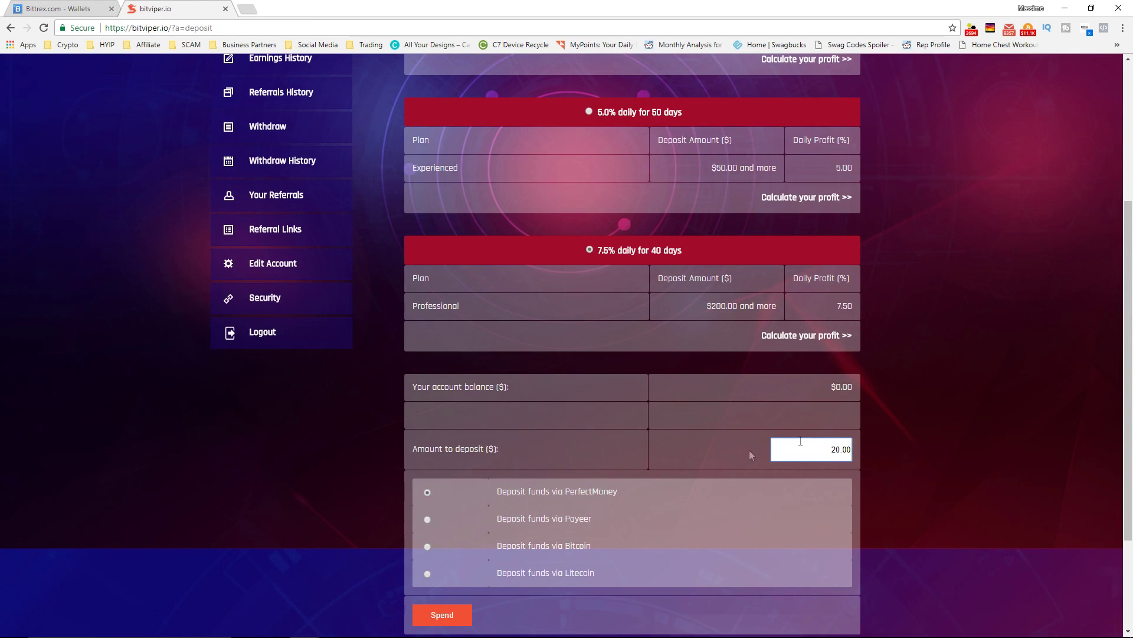
Submit a $253 Bitcoin deposit and select the 0.02197898 BTC amount to send
double_click(832, 449)
left_click(798, 464)
double_click(823, 451)
type("253")
scroll(620, 473, "down", 1)
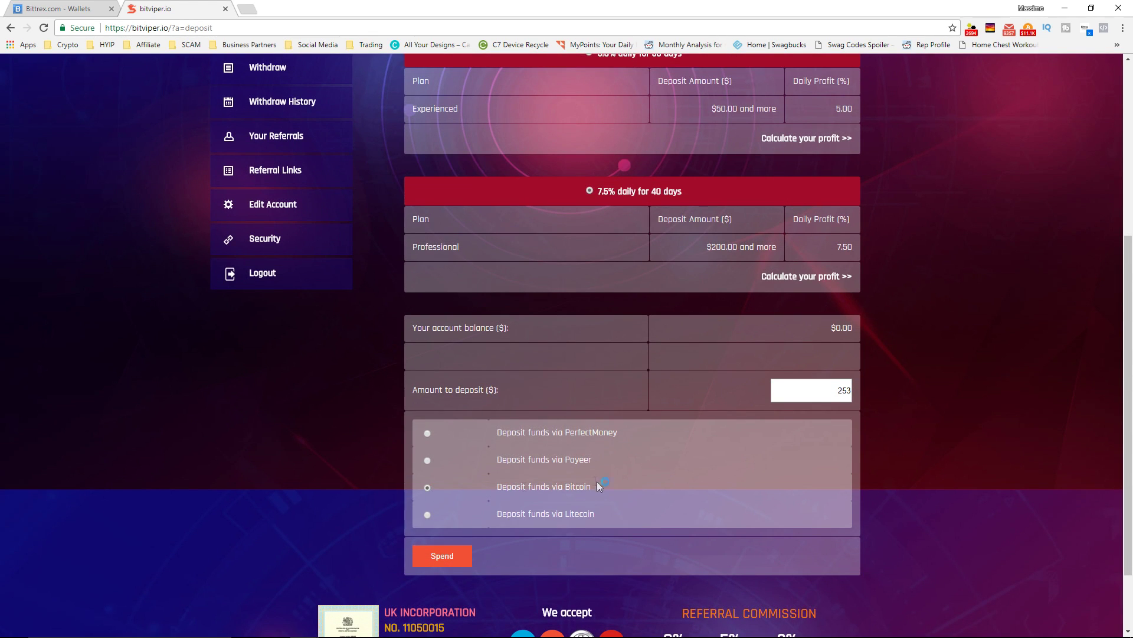
left_click(455, 550)
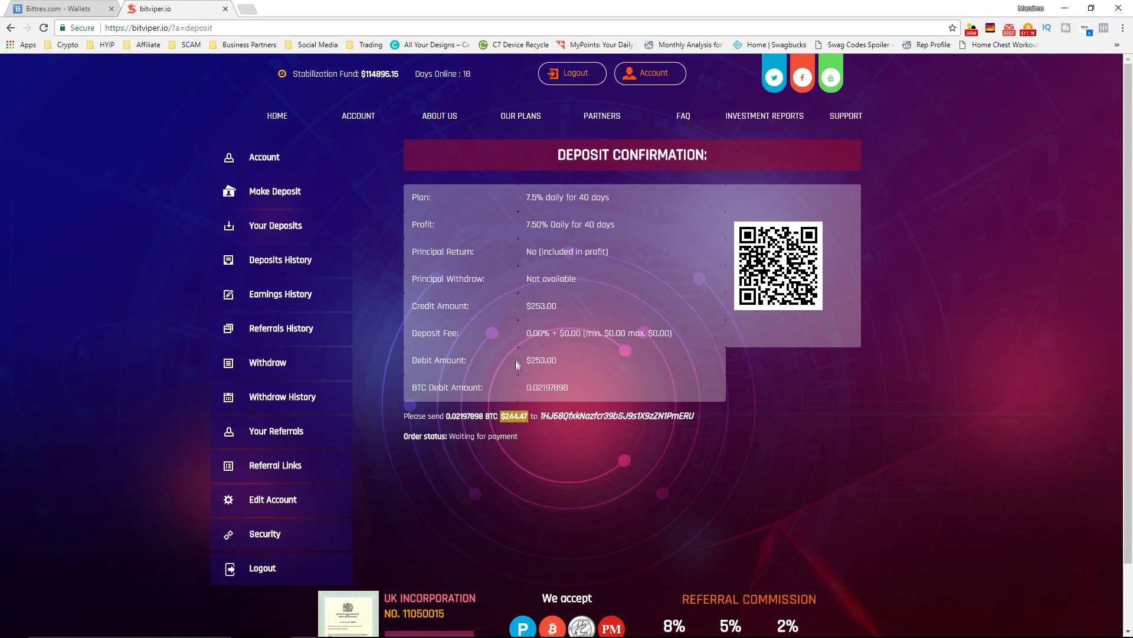
left_click_drag(446, 415, 482, 415)
key("ctrl+c")
right_click(455, 422)
Paste the deposit's 0.02197898 BTC amount into the Bittrex withdrawal quantity
left_click(482, 429)
key("ctrl+Tab")
left_click(560, 177)
right_click(560, 177)
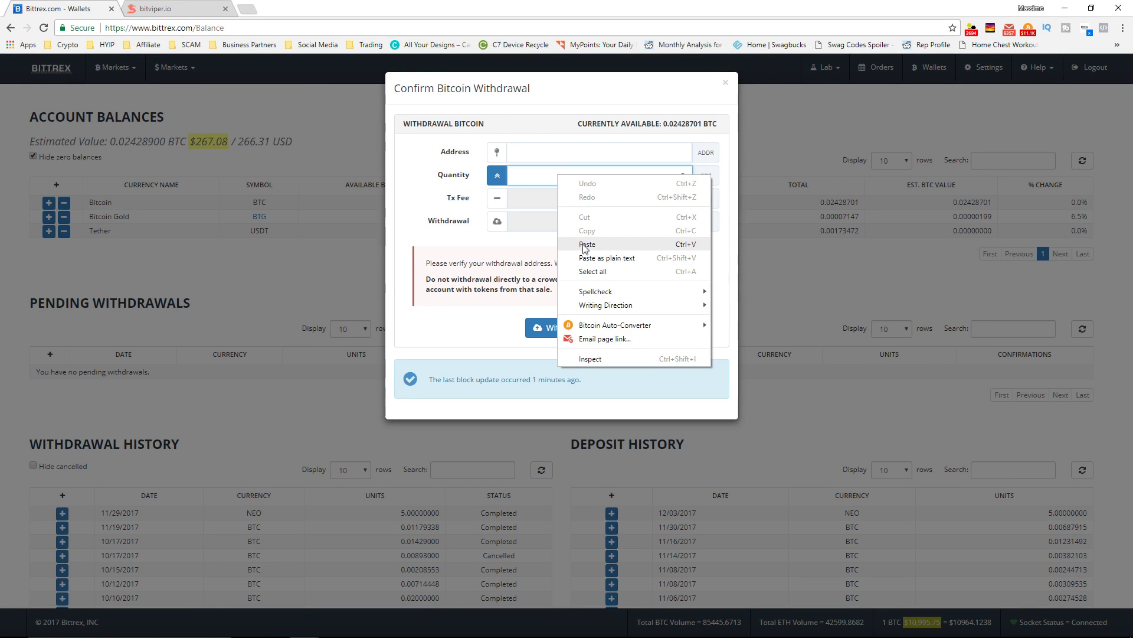
left_click(591, 242)
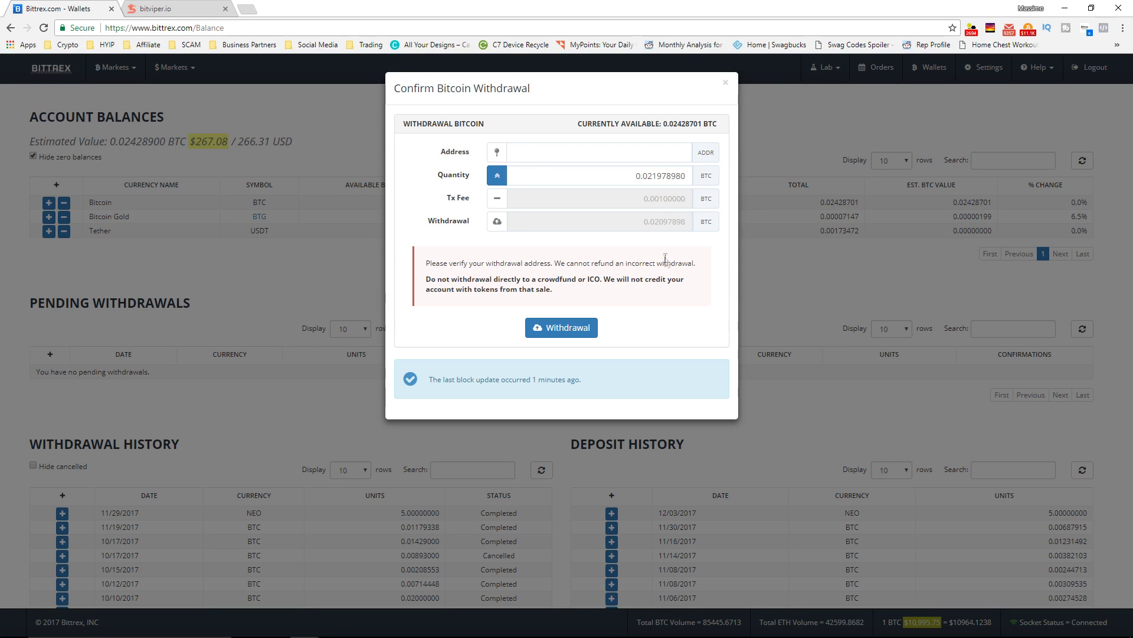
Review the quantity and withdrawal total, copy the quantity, and start Calculator
left_click_drag(649, 178, 670, 177)
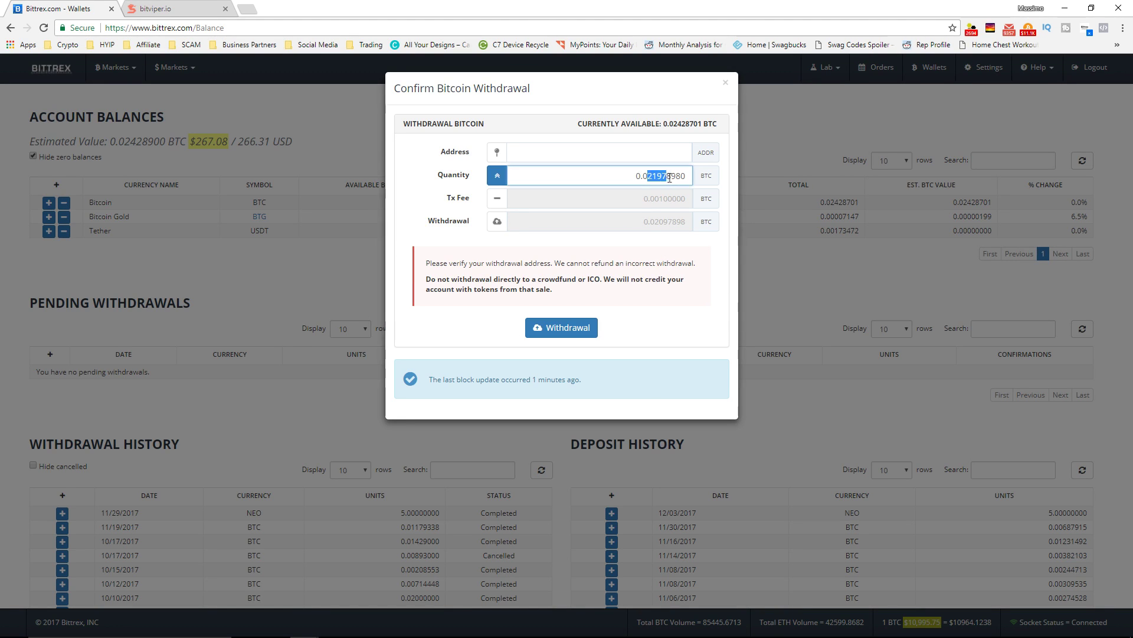
left_click_drag(654, 224, 662, 200)
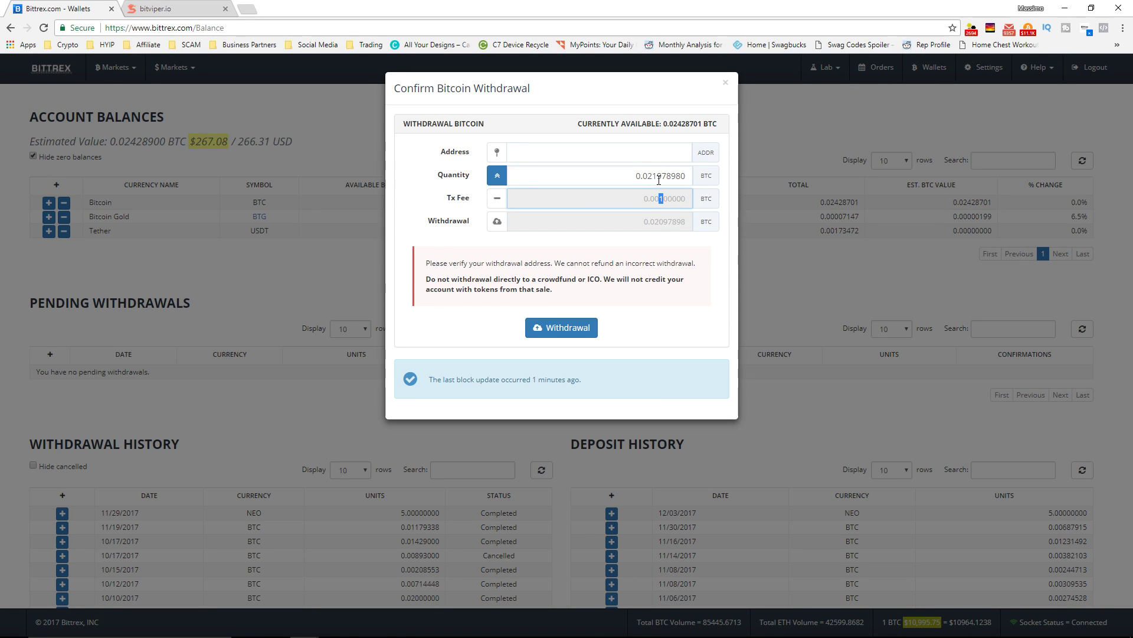
double_click(652, 176)
key("ctrl+c")
right_click(651, 181)
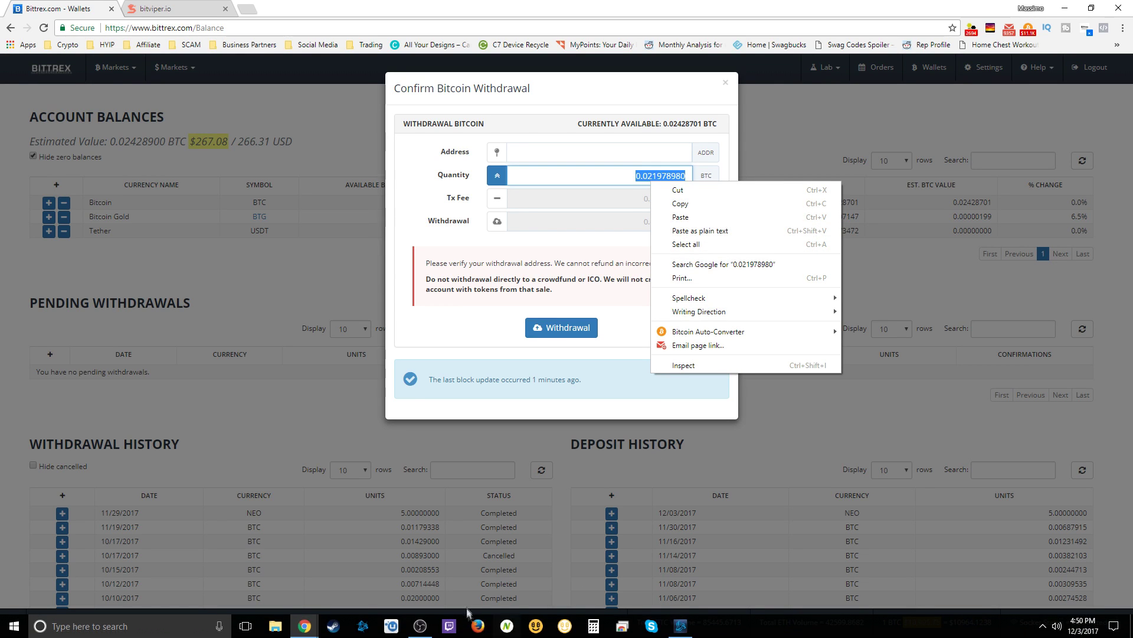
left_click(588, 637)
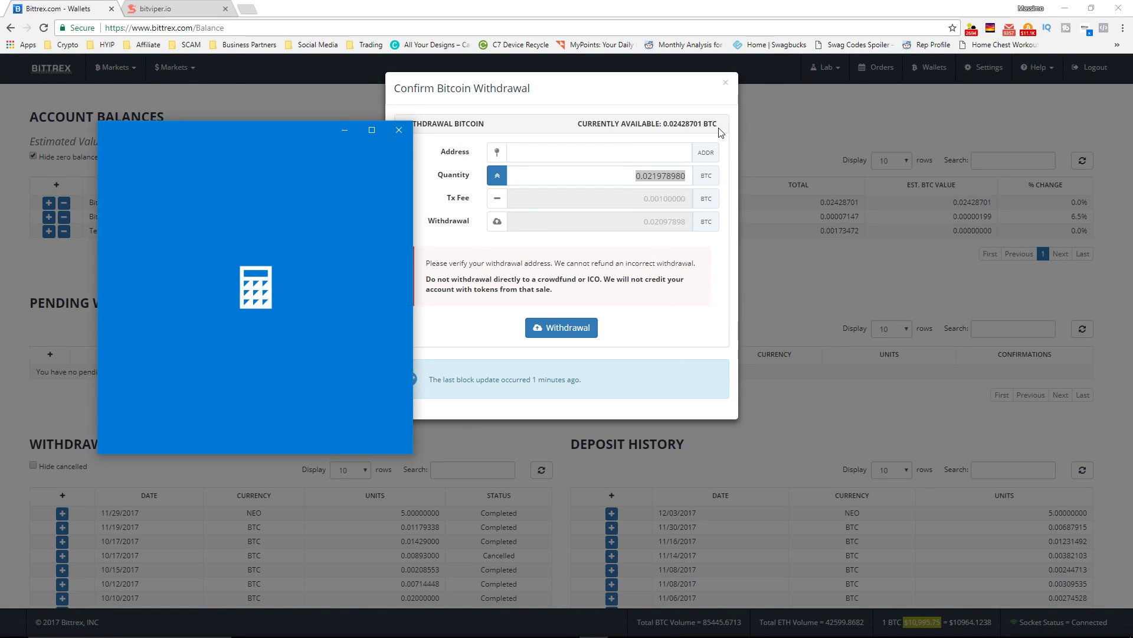
Add the 0.001 BTC fee to 0.02197898 in Calculator, giving 0.02297898
key("ctrl+v")
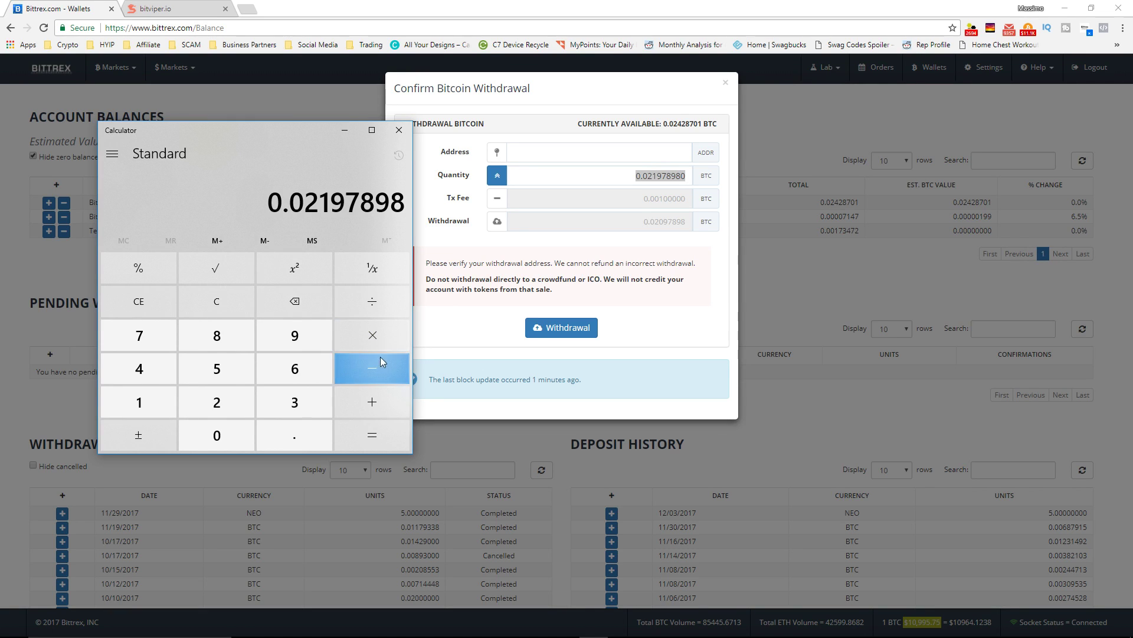
left_click(363, 402)
left_click(298, 432)
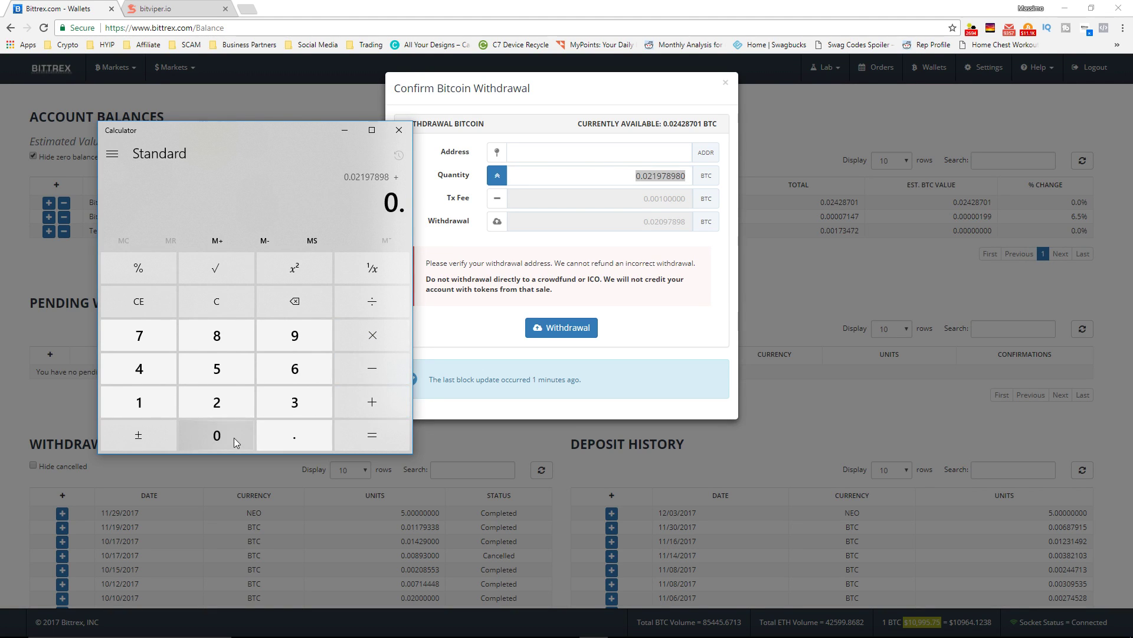
left_click(233, 438)
left_click(234, 437)
left_click(139, 402)
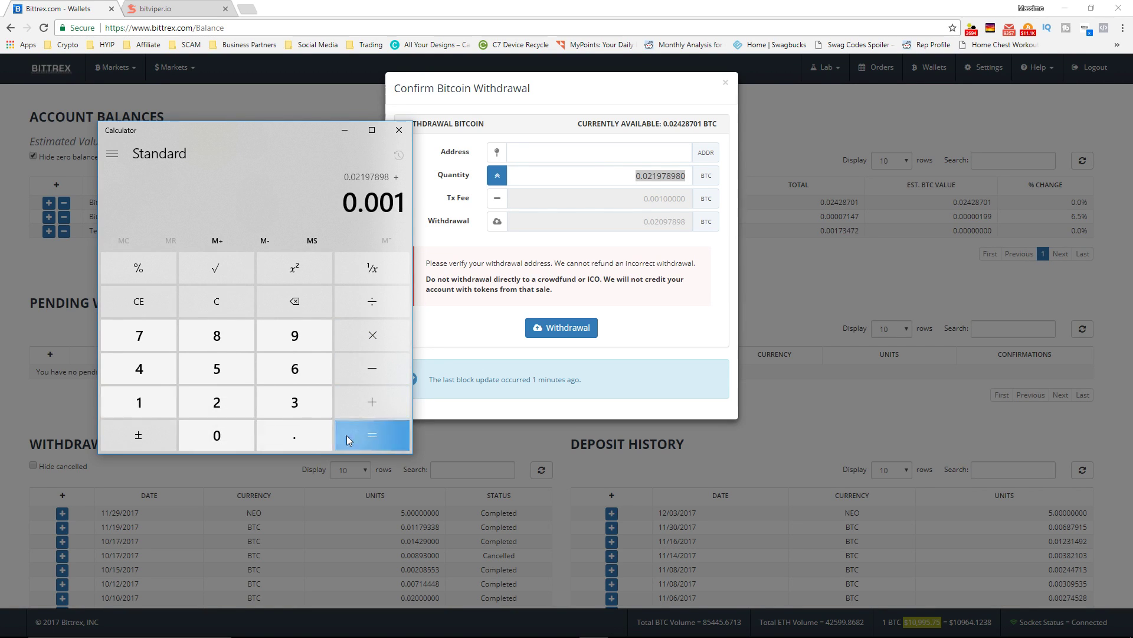
left_click(346, 434)
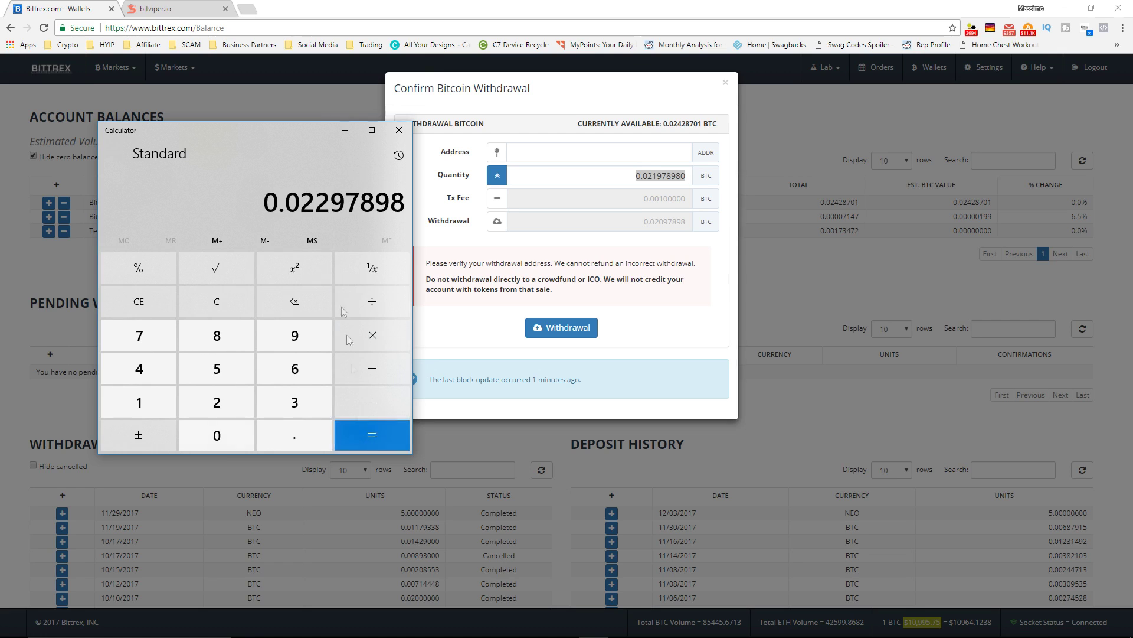
left_click(345, 131)
Set the Bittrex withdrawal quantity to 0.02297898 and confirm the net 0.02197898 matches the deposit
right_click(671, 179)
left_click(693, 213)
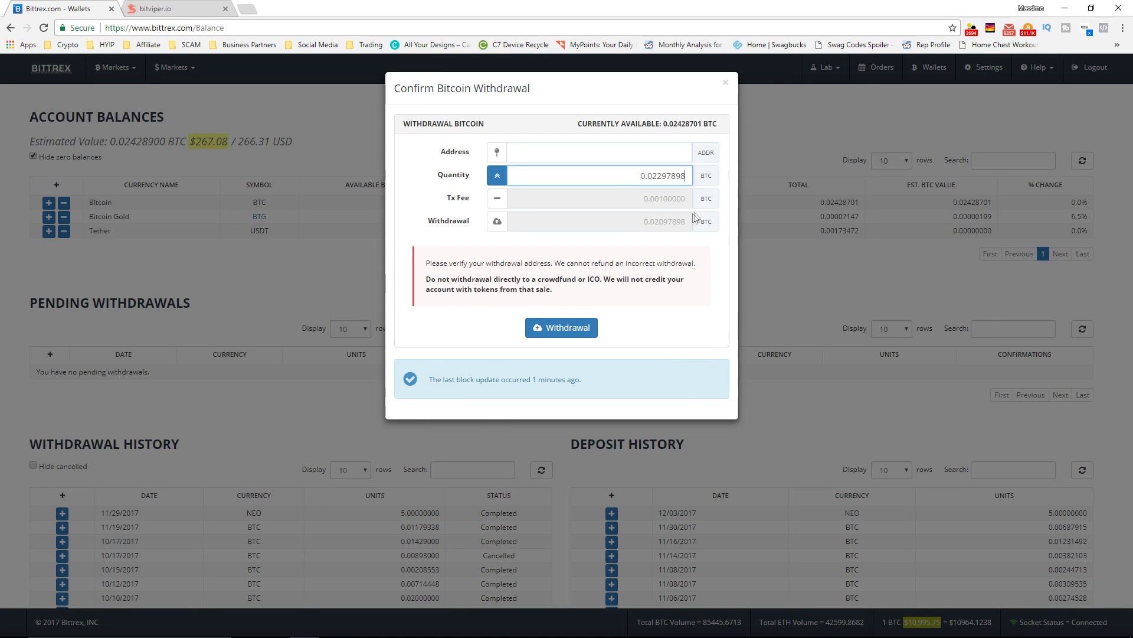
left_click_drag(644, 223, 693, 223)
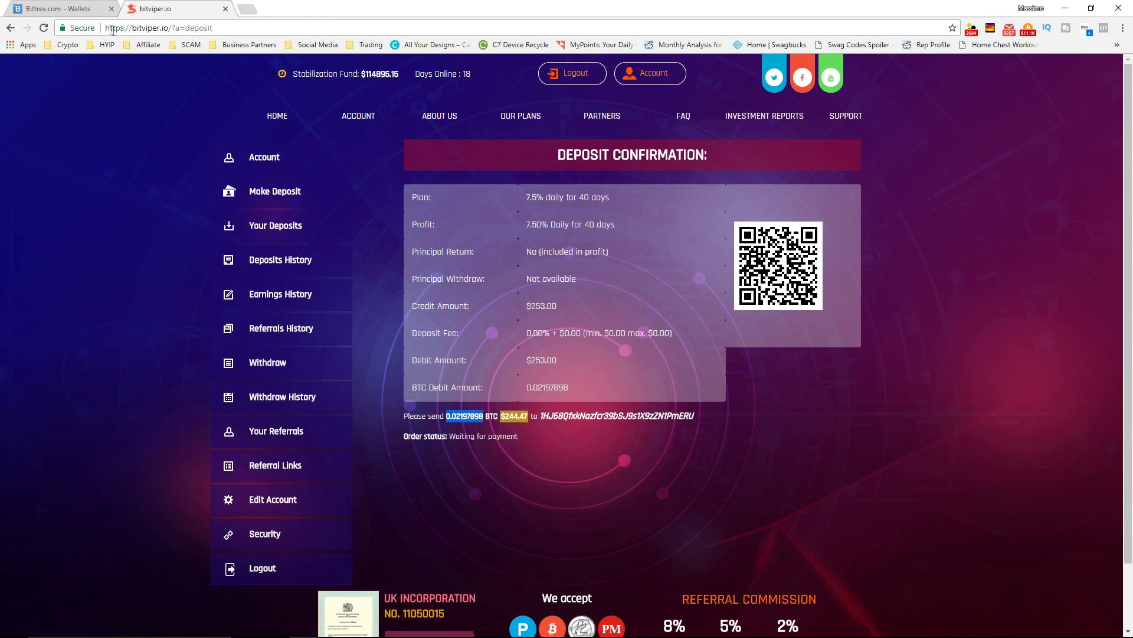
double_click(535, 388)
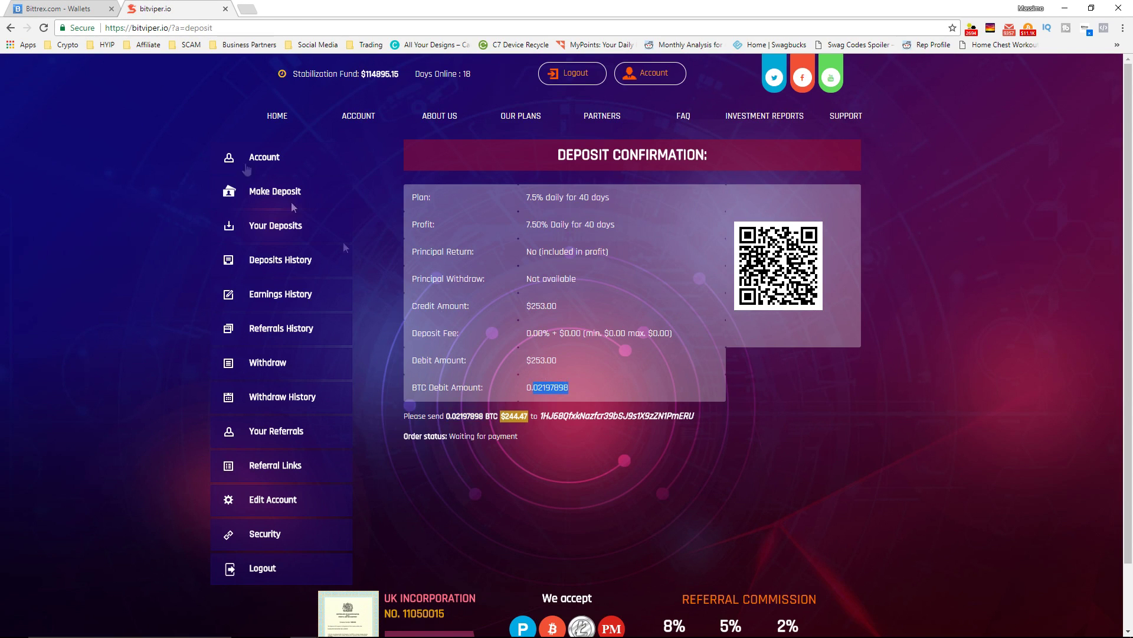
left_click(65, 9)
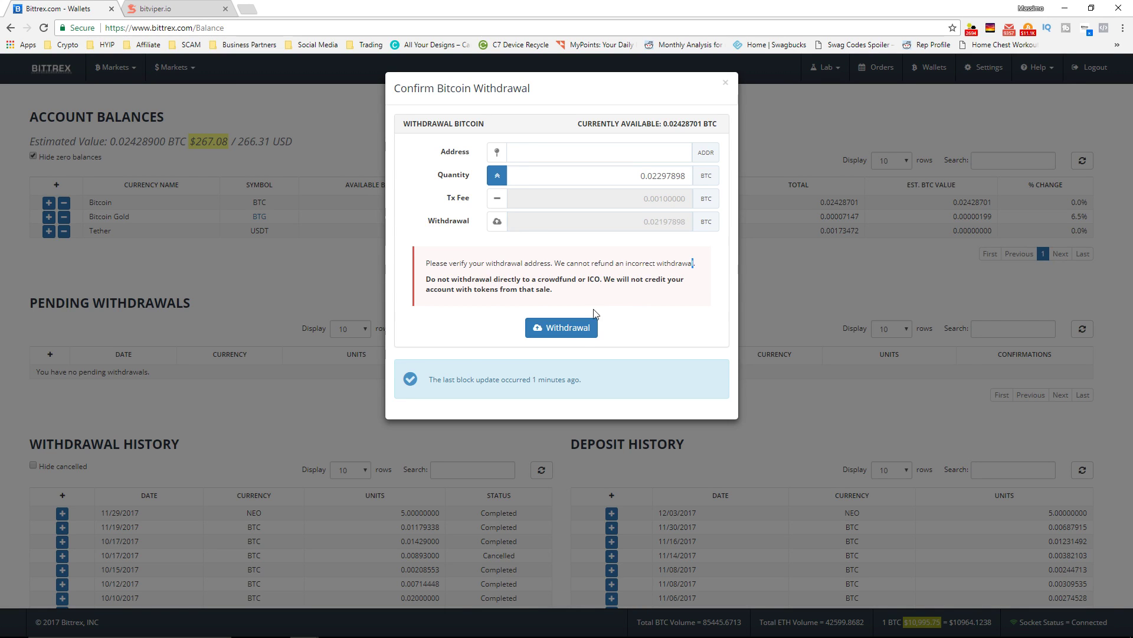
left_click(171, 9)
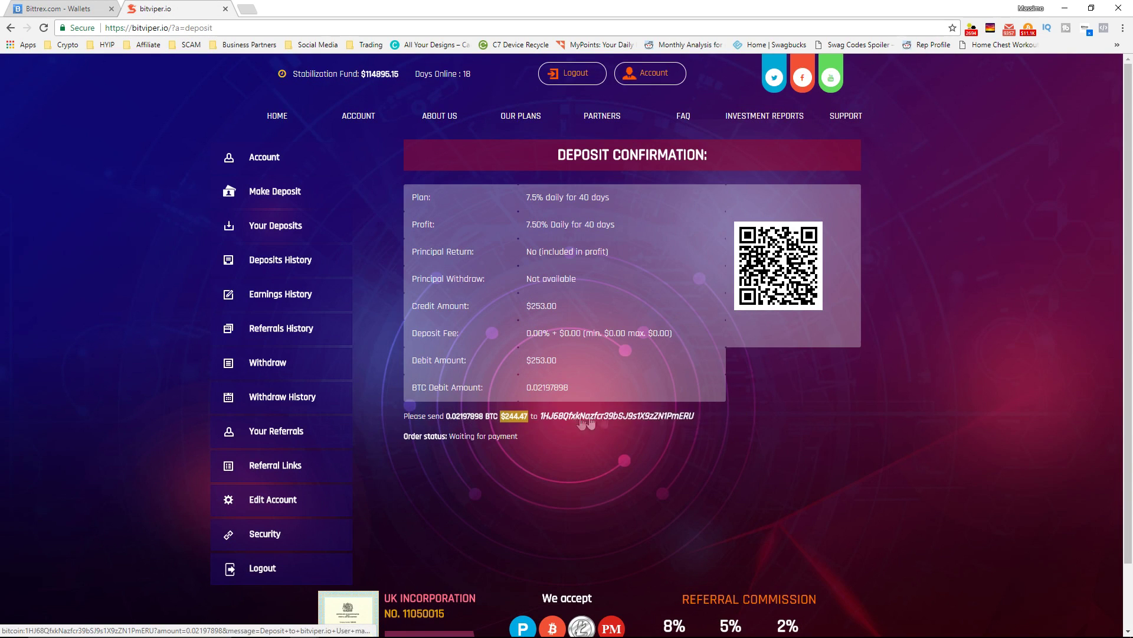
Copy BitViper's deposit payment address
left_click_drag(705, 420, 542, 422)
right_click(541, 421)
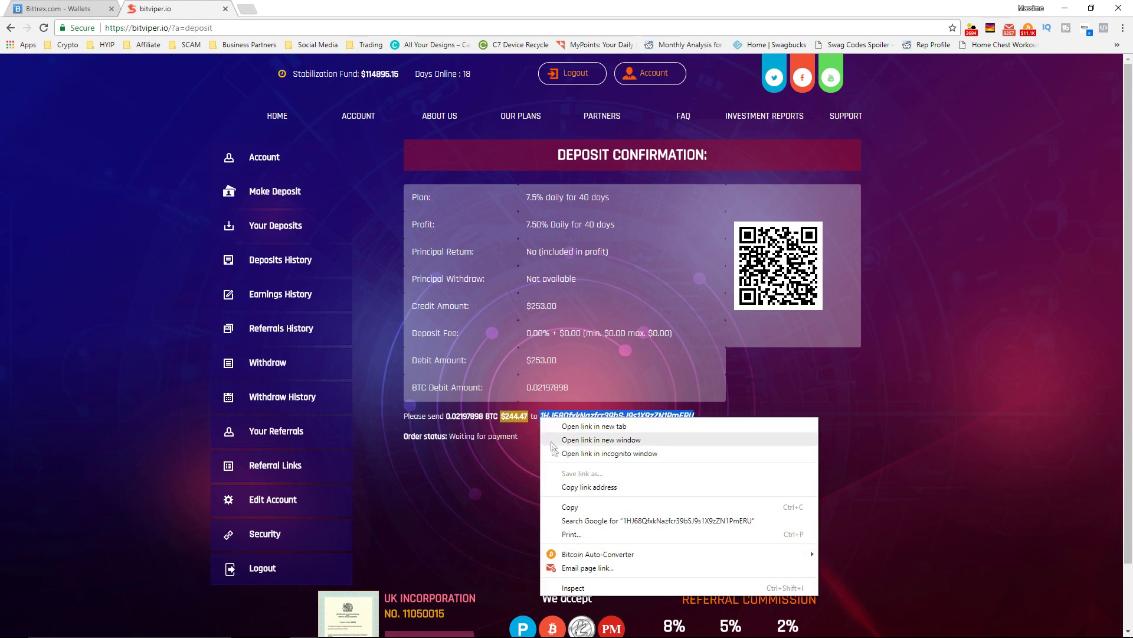
left_click(555, 500)
left_click(67, 5)
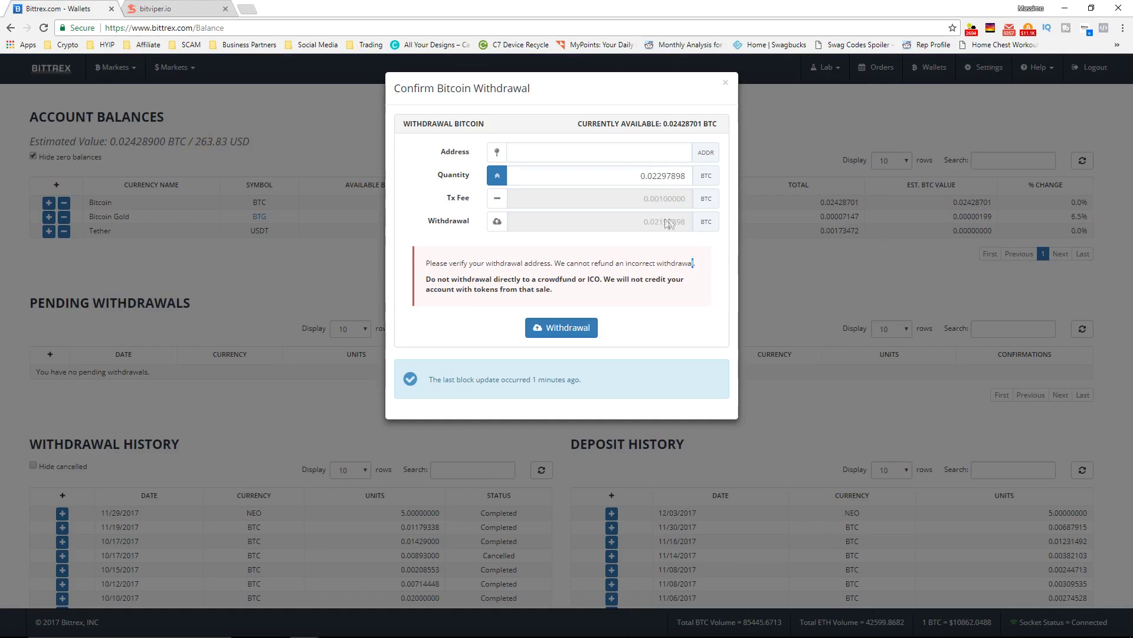
Paste BitViper's payment address into the Bittrex withdrawal Address field
right_click(632, 158)
left_click(665, 228)
left_click_drag(677, 280, 681, 312)
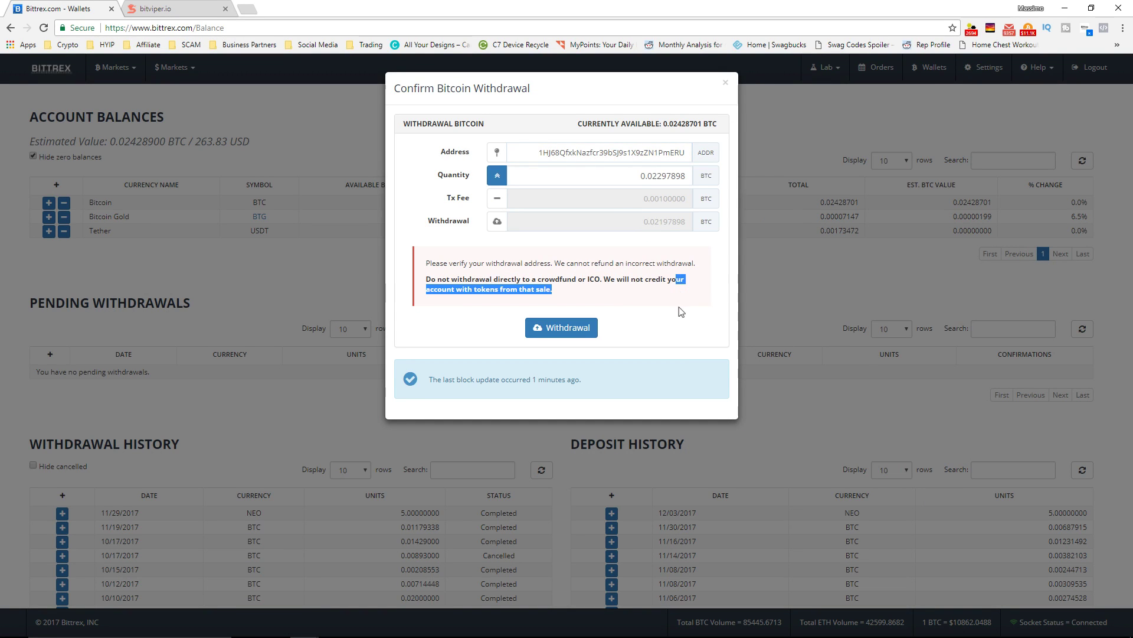
left_click(180, 9)
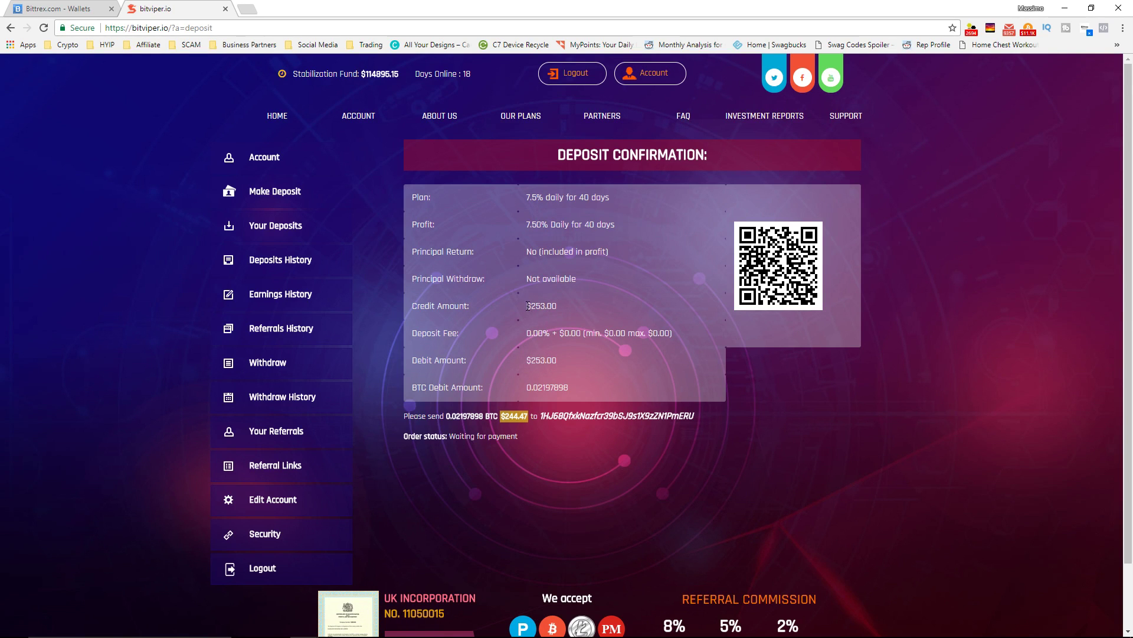
scroll(554, 374, "down", 1)
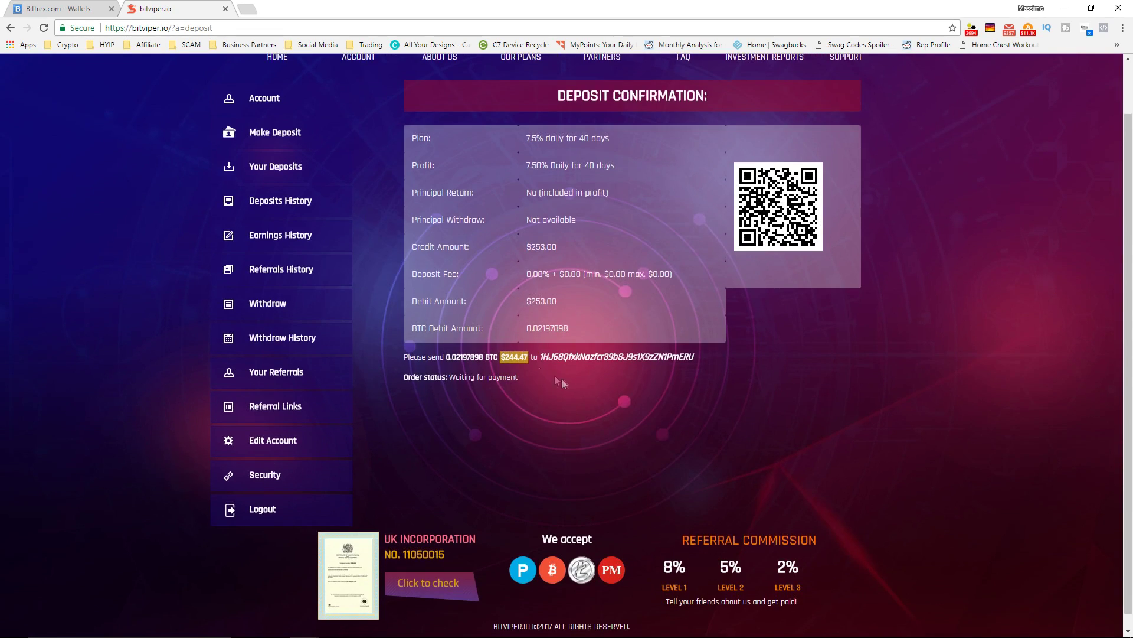
Submit and confirm the 0.02297898 BTC withdrawal, then return to BitViper
left_click(65, 9)
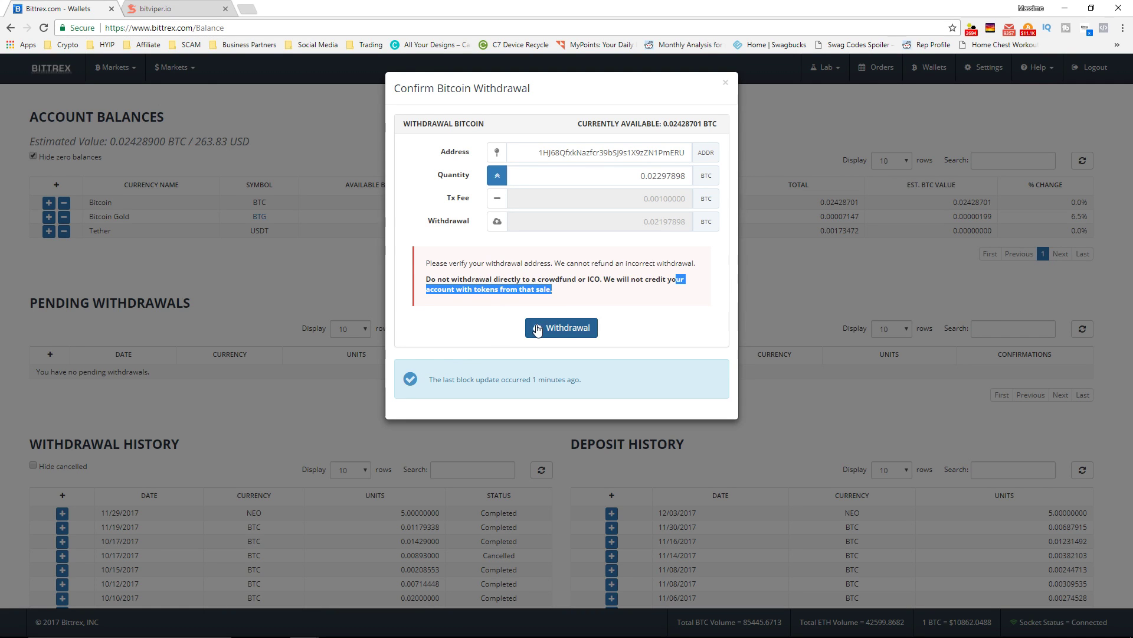
left_click(570, 324)
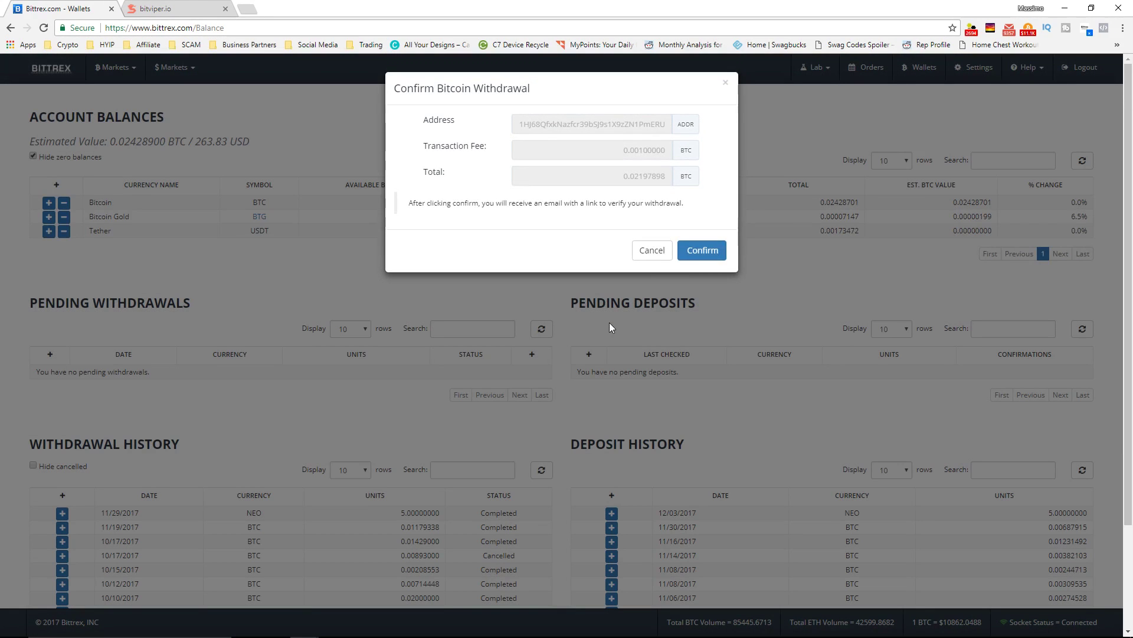
left_click(702, 251)
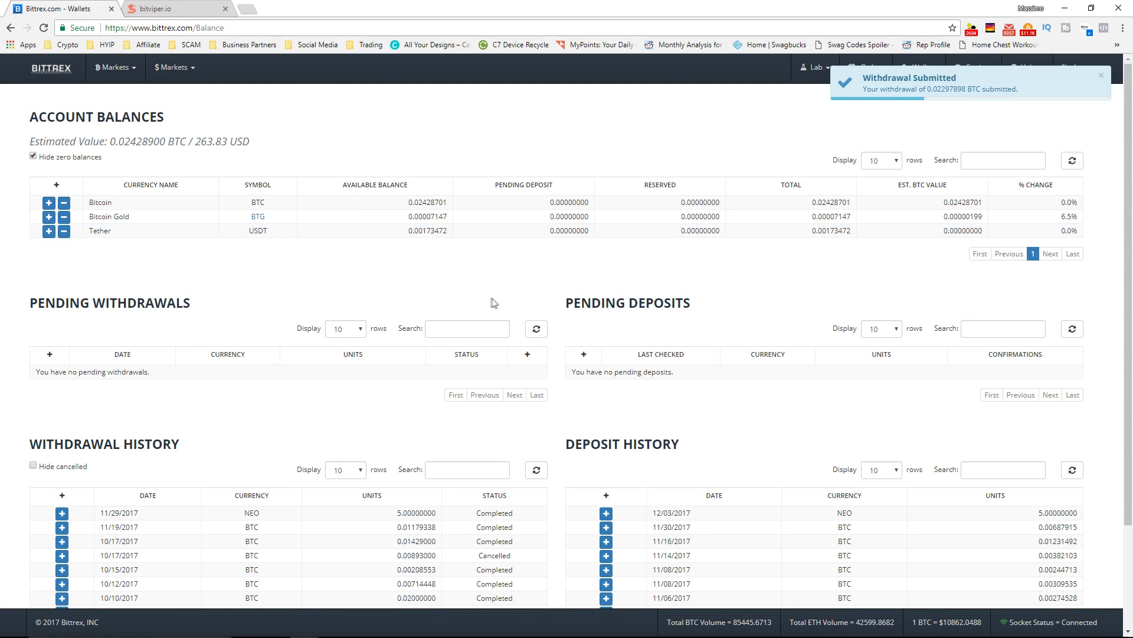
left_click(171, 8)
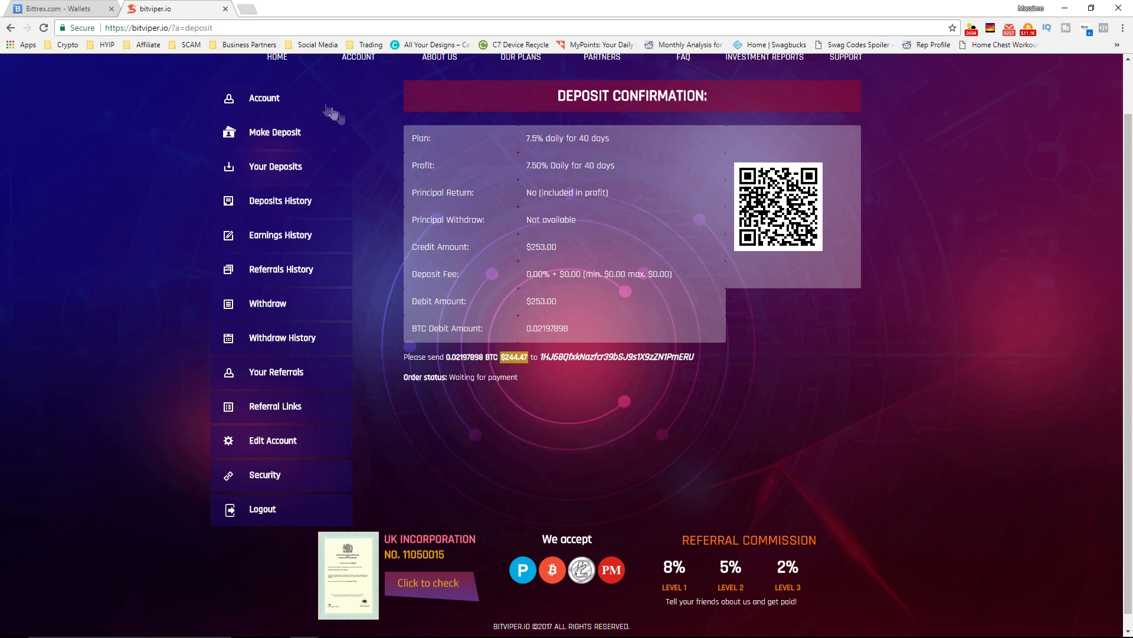
scroll(473, 197, "up", 1)
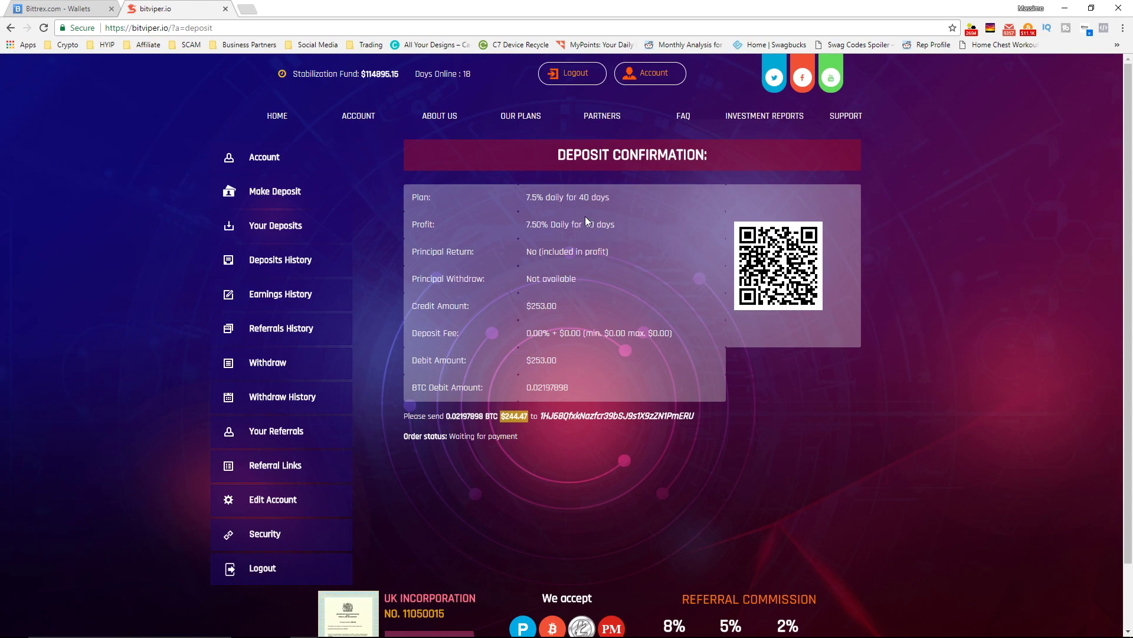
left_click(44, 28)
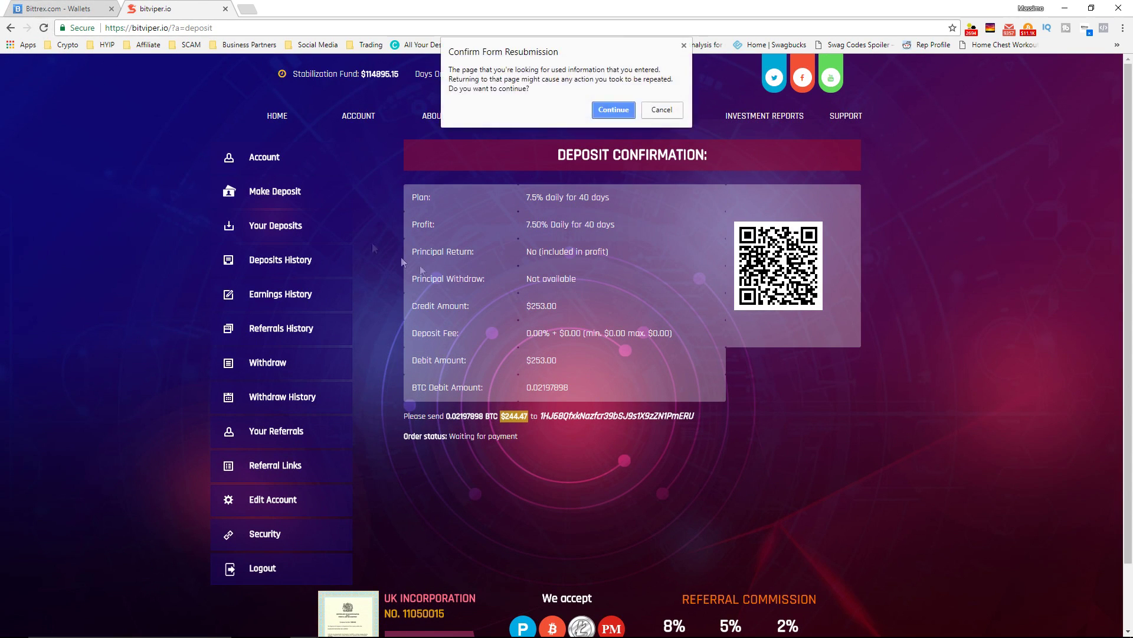
left_click(650, 110)
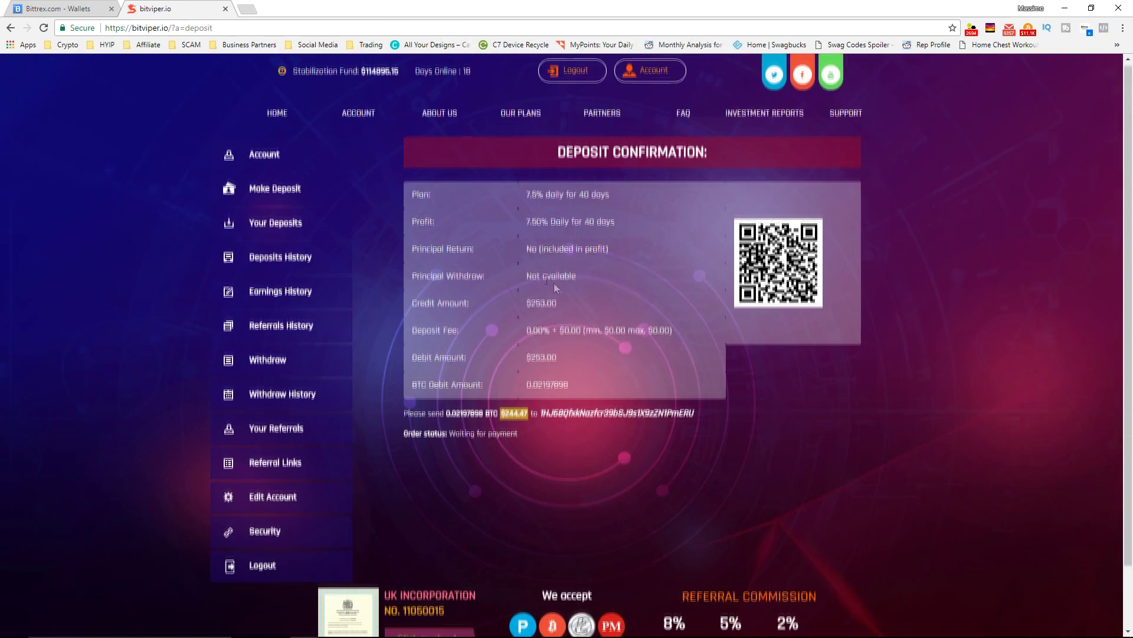
Glance at the Bittrex account balances, then return to BitViper and head to Gmail
left_click(57, 9)
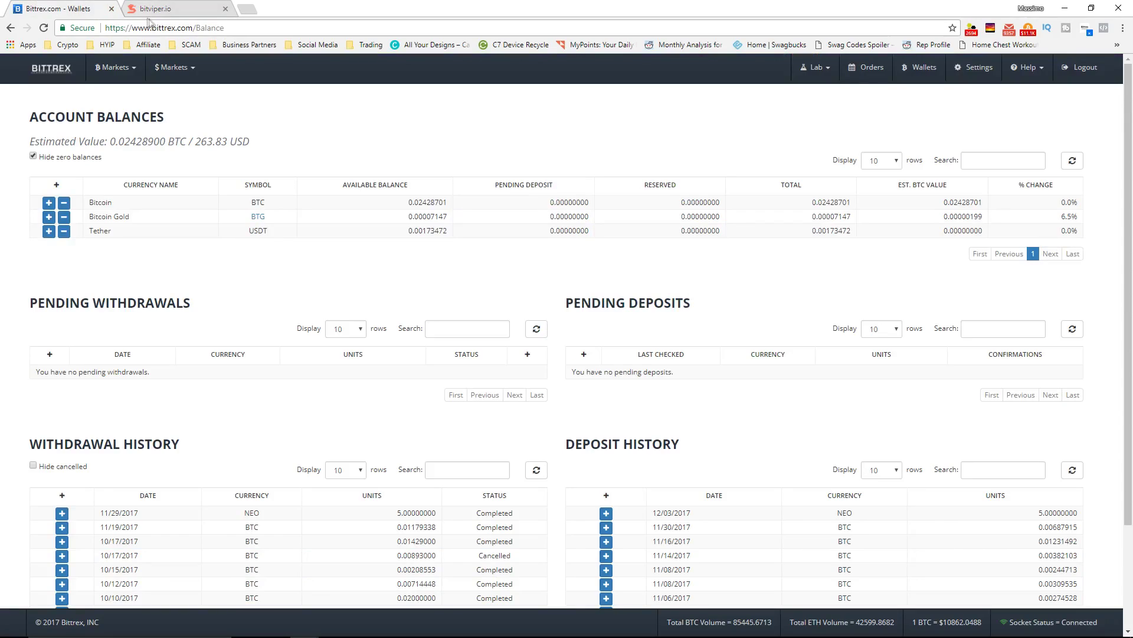
left_click(191, 17)
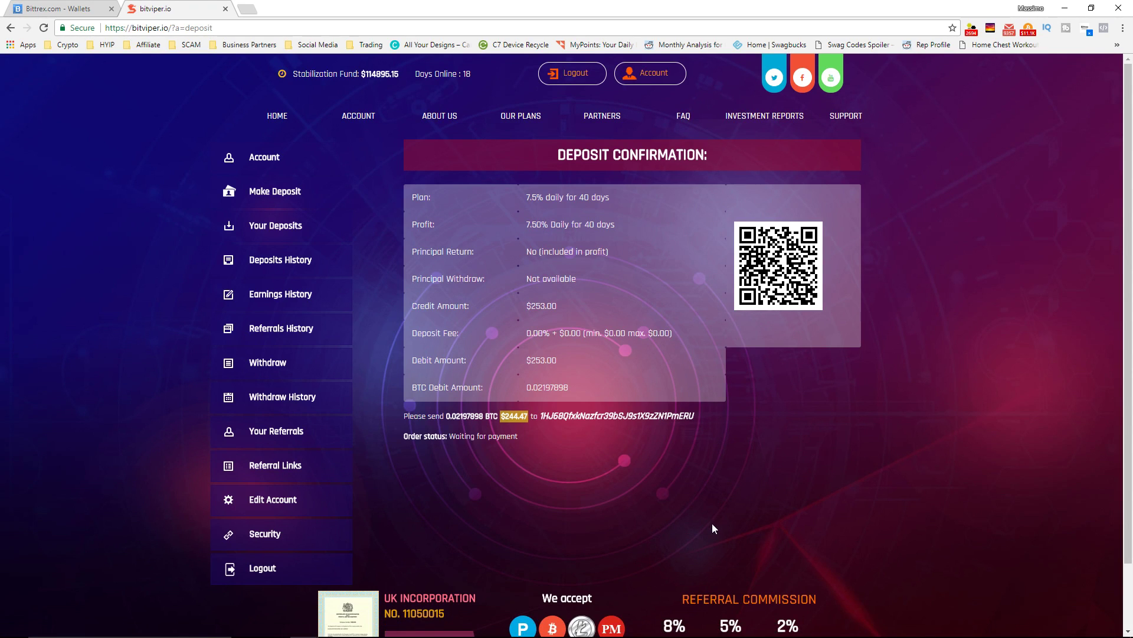
mouse_move(732, 632)
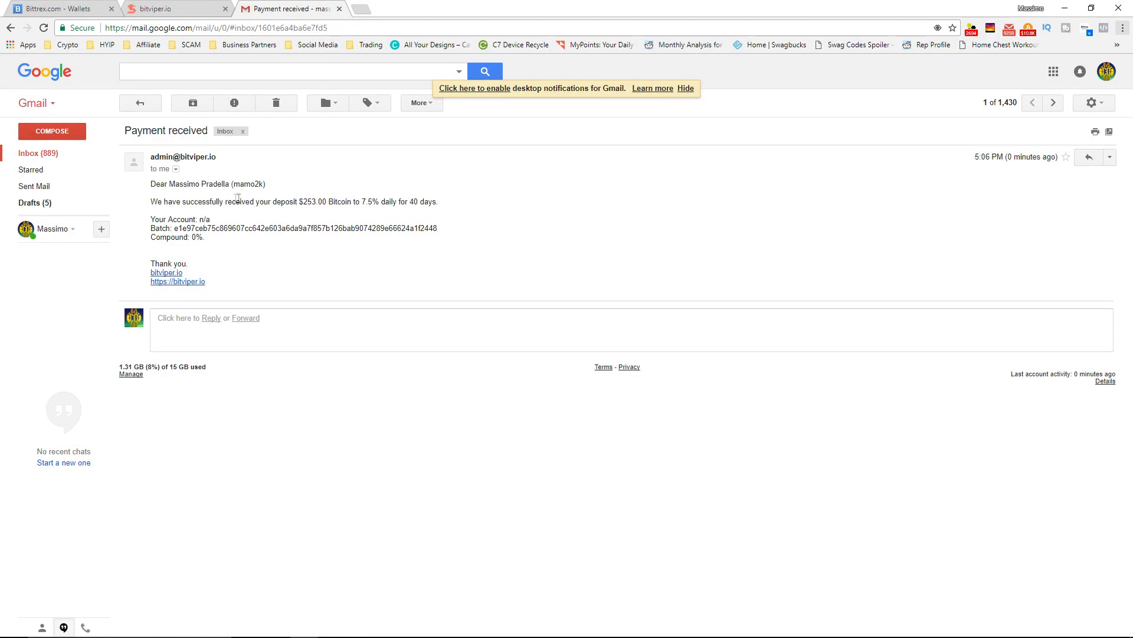
Highlight the email's $253.00 deposit, 7.5% daily plan, 40-day term, and account and batch lines
left_click_drag(147, 201, 464, 206)
left_click(241, 205)
left_click_drag(305, 201, 407, 204)
left_click(365, 200)
left_click(442, 208)
left_click(306, 231)
left_click_drag(147, 224, 239, 242)
On the BitViper dashboard, highlight the $253.00 Invested figure and scroll to review the account
left_click(178, 13)
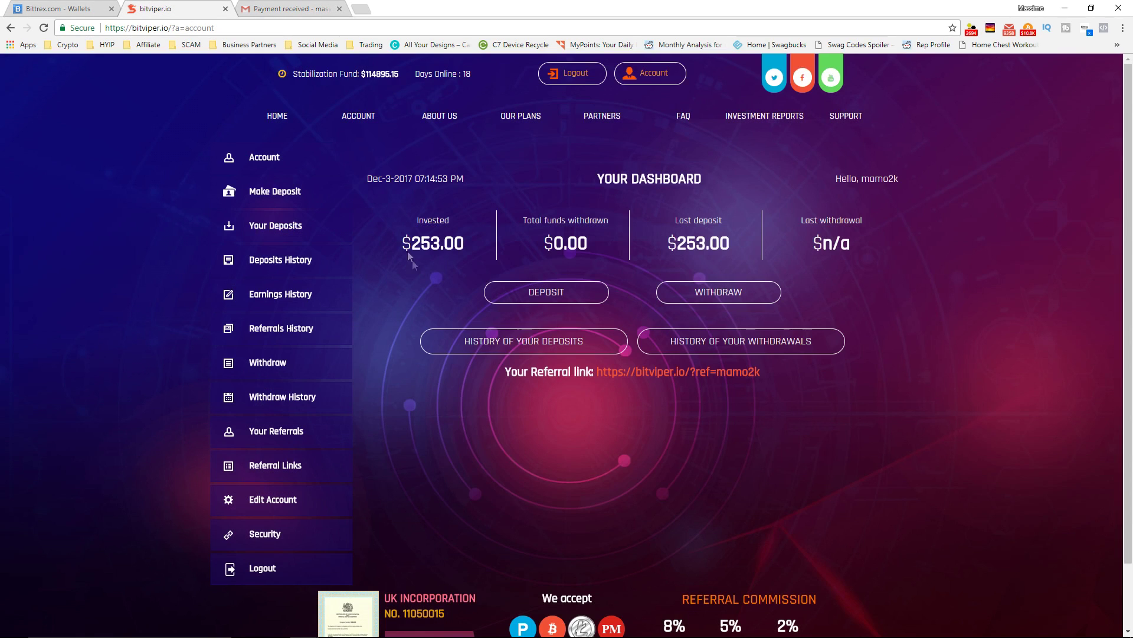
left_click_drag(411, 243, 483, 239)
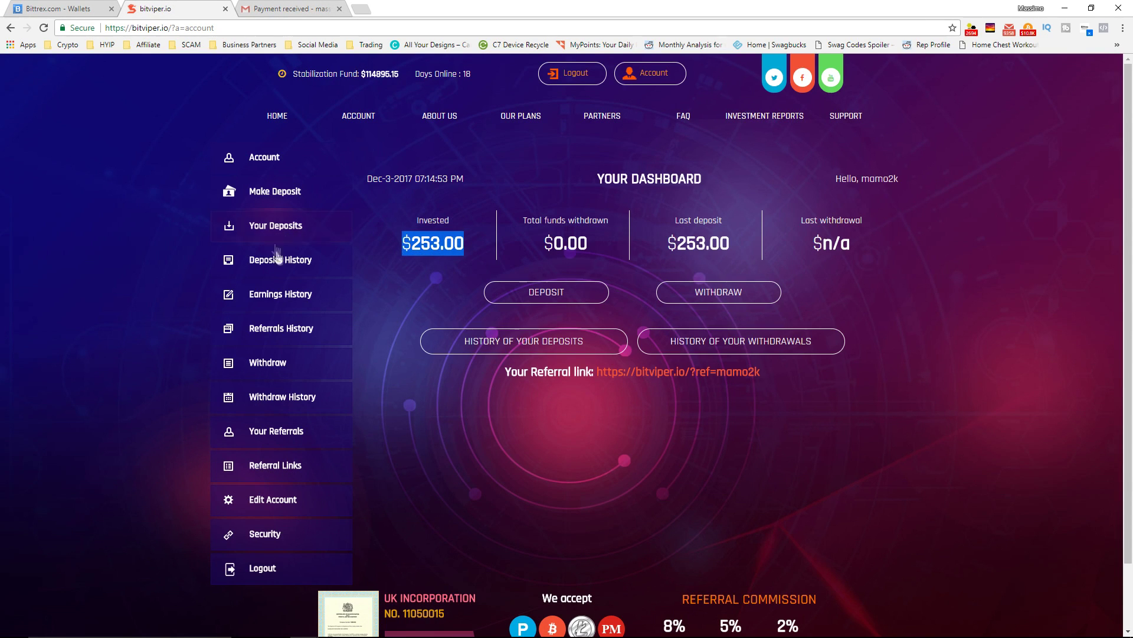
left_click(406, 274)
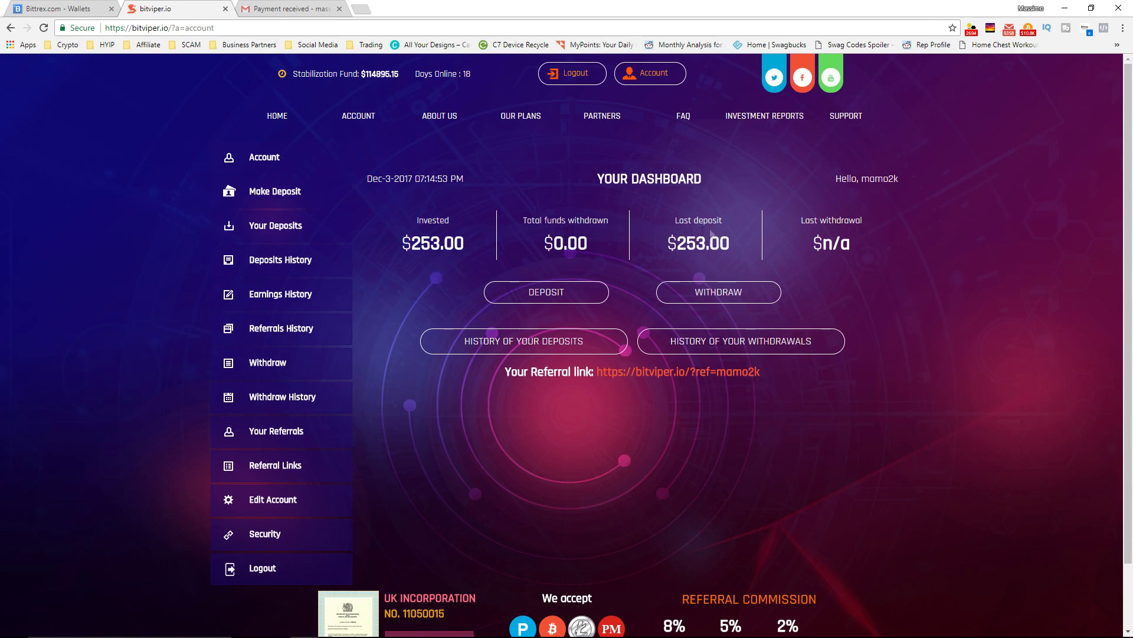
scroll(846, 263, "down", 1)
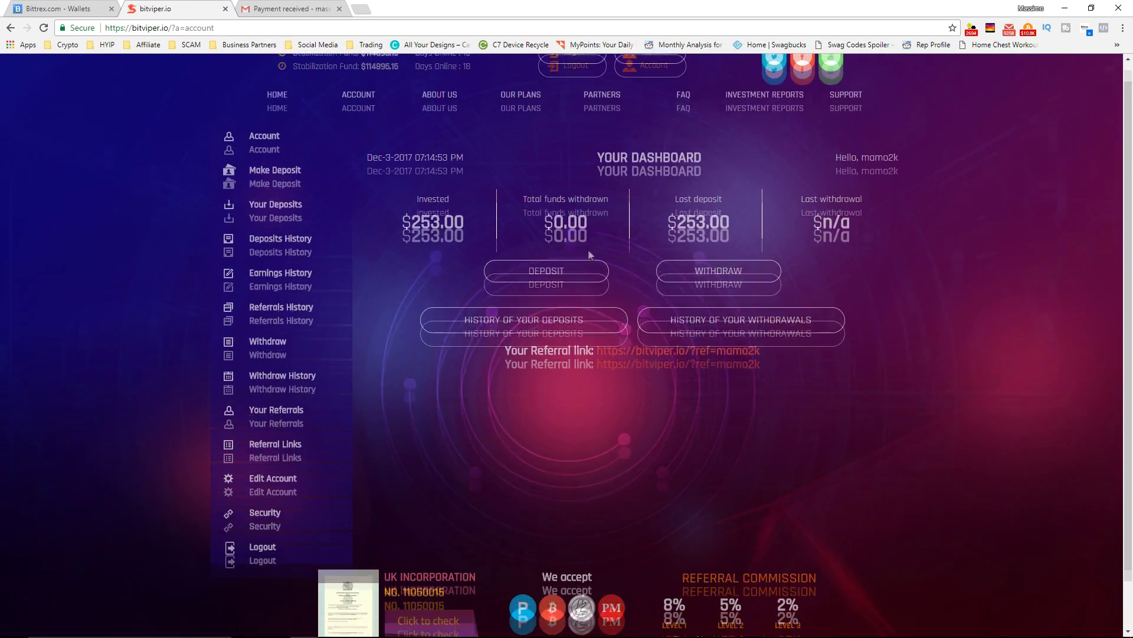
scroll(775, 227, "up", 1)
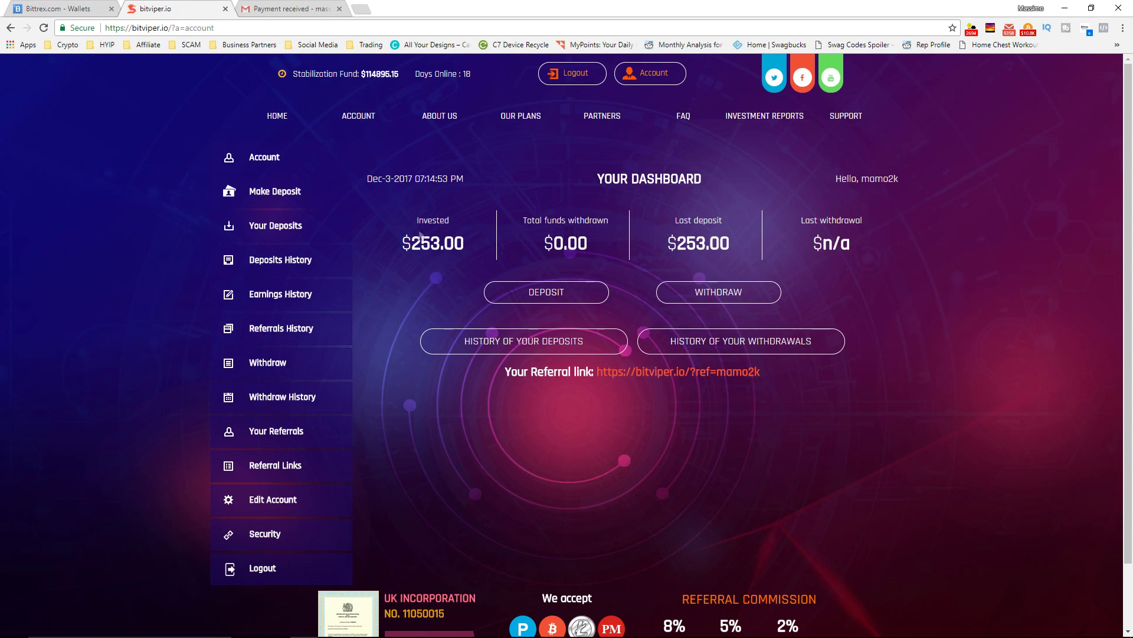
Launch Calculator beside the dashboard and compute 253 × 0.075 = 18.975
mouse_move(420, 636)
left_click(602, 632)
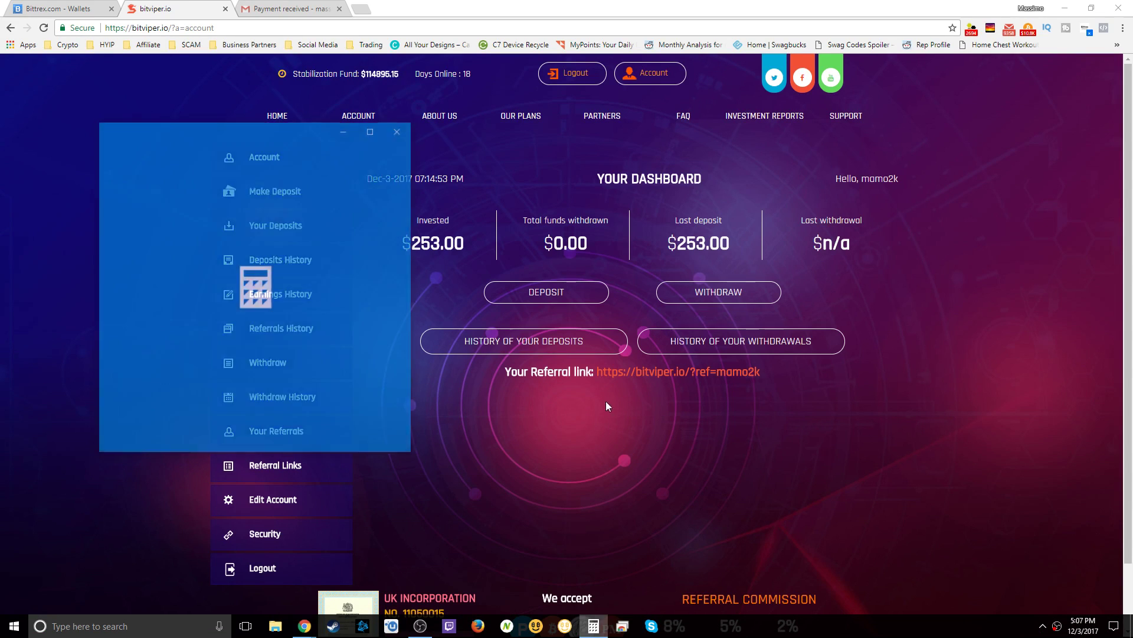
left_click_drag(286, 137, 820, 155)
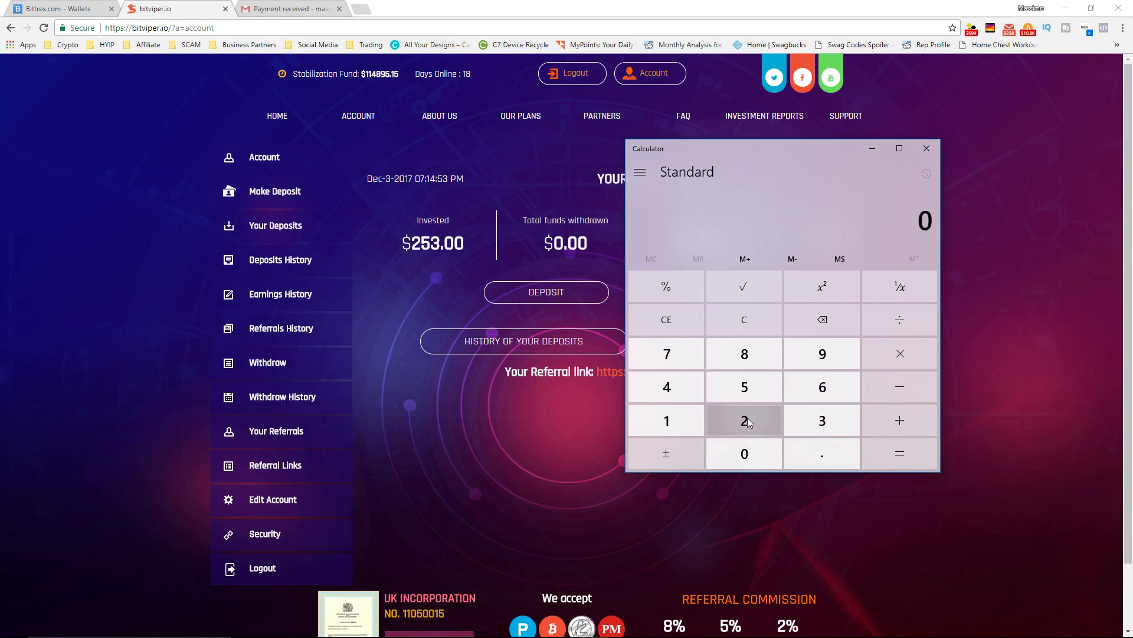
left_click(746, 418)
left_click(747, 385)
left_click(822, 420)
left_click(899, 353)
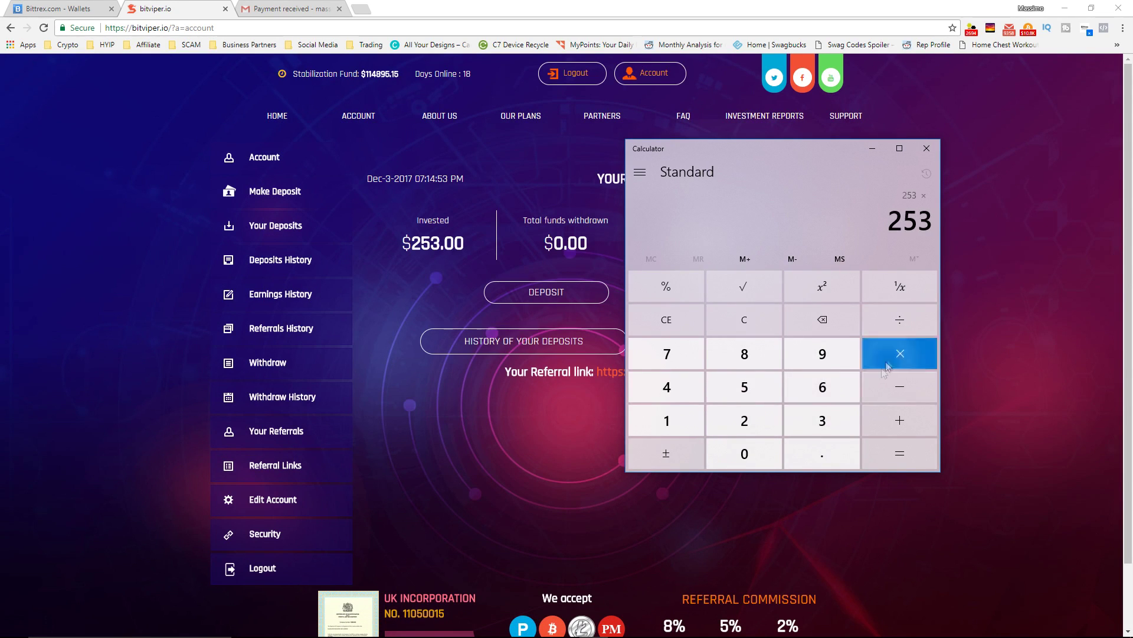
left_click(821, 455)
left_click(746, 454)
left_click(662, 363)
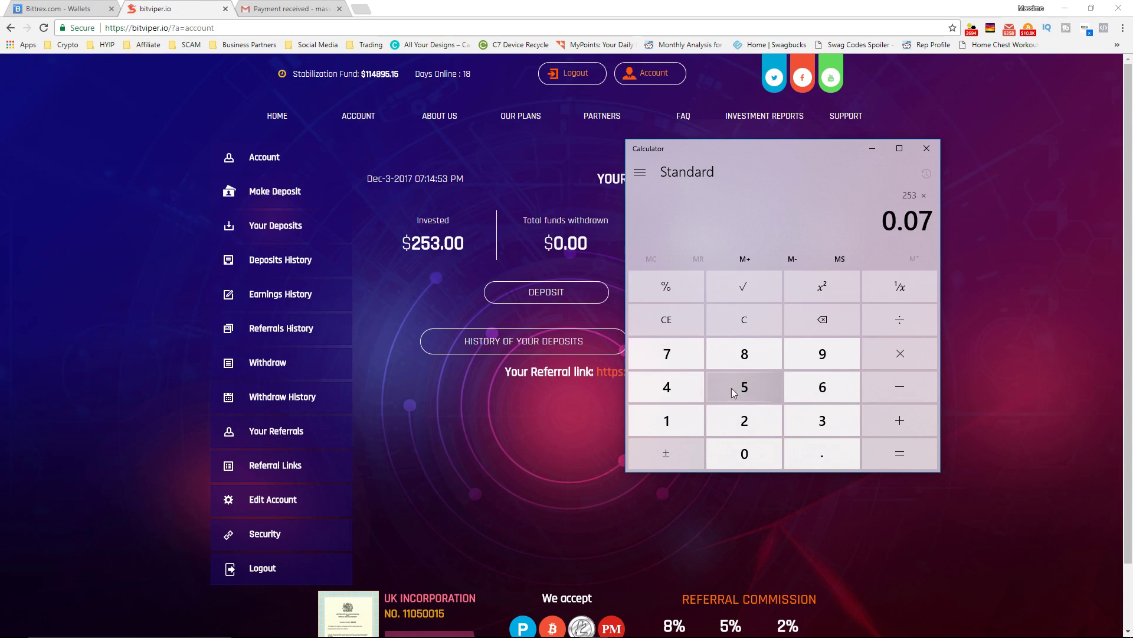
left_click(735, 388)
left_click(922, 458)
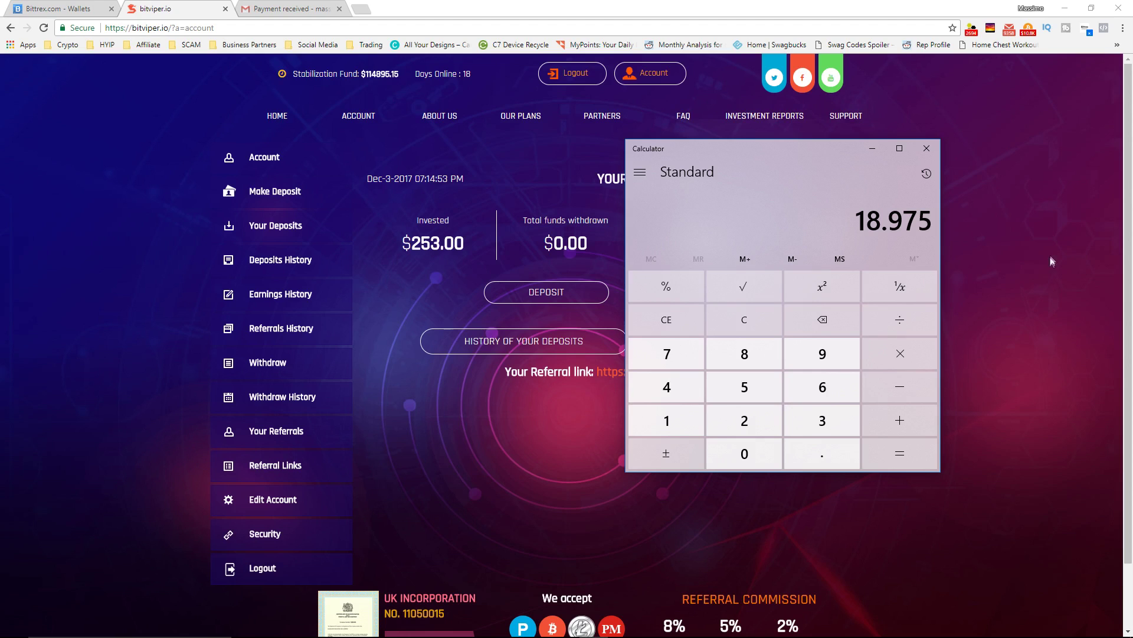
Multiply 18.975 by 0.66 to get 12.5235, then close Calculator
mouse_move(739, 146)
left_mouse_down()
mouse_move(835, 157)
mouse_move(746, 157)
left_mouse_up()
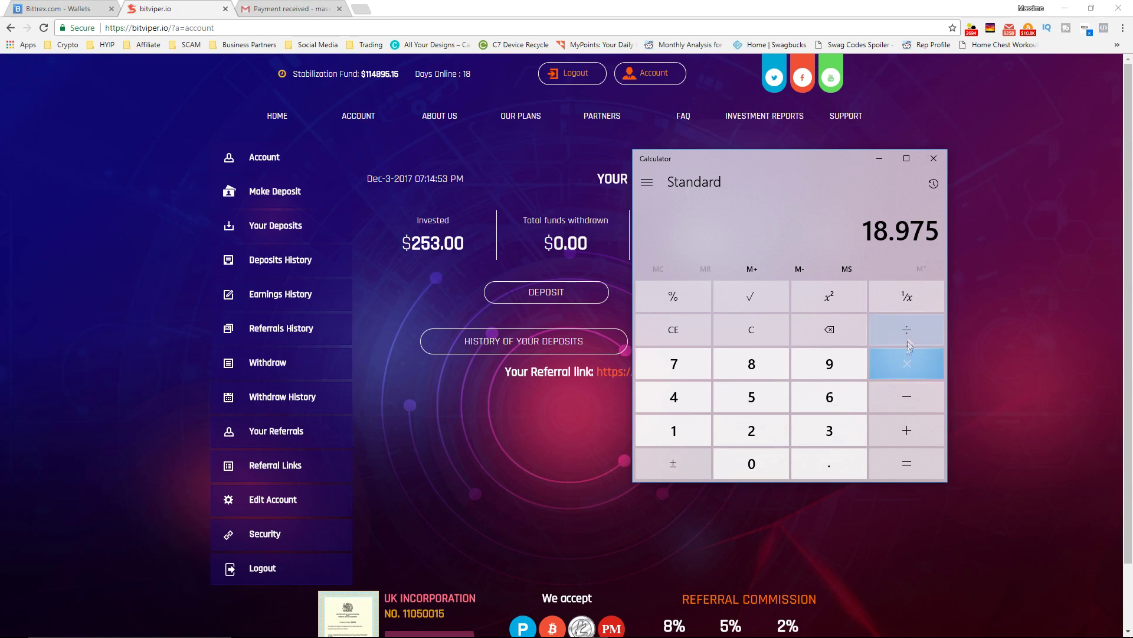
left_click(905, 361)
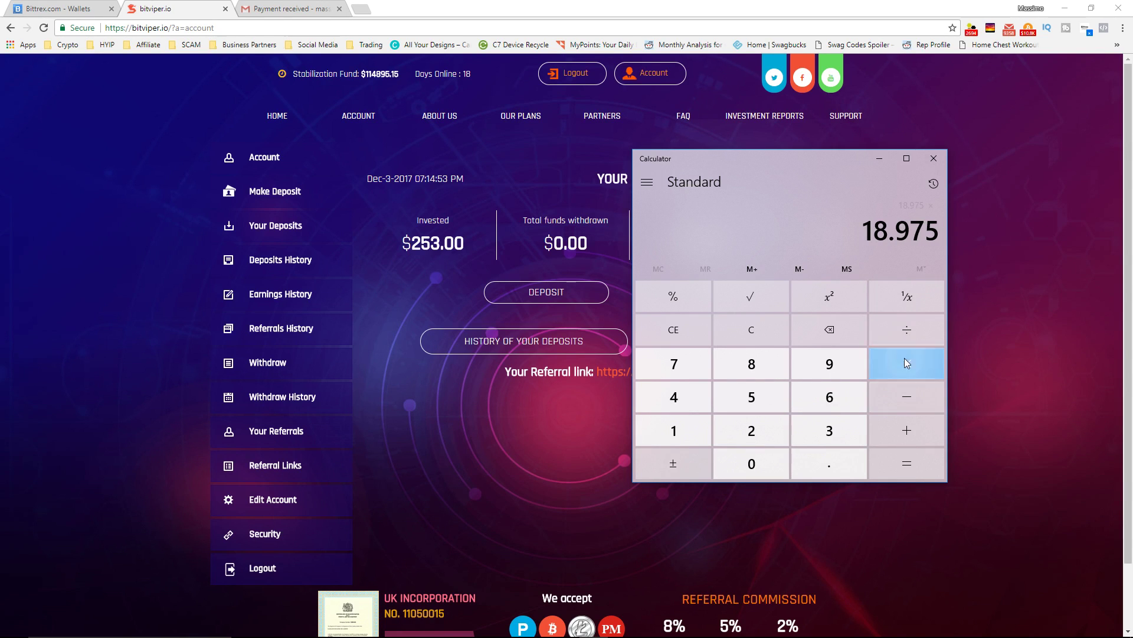
left_click(829, 464)
double_click(830, 397)
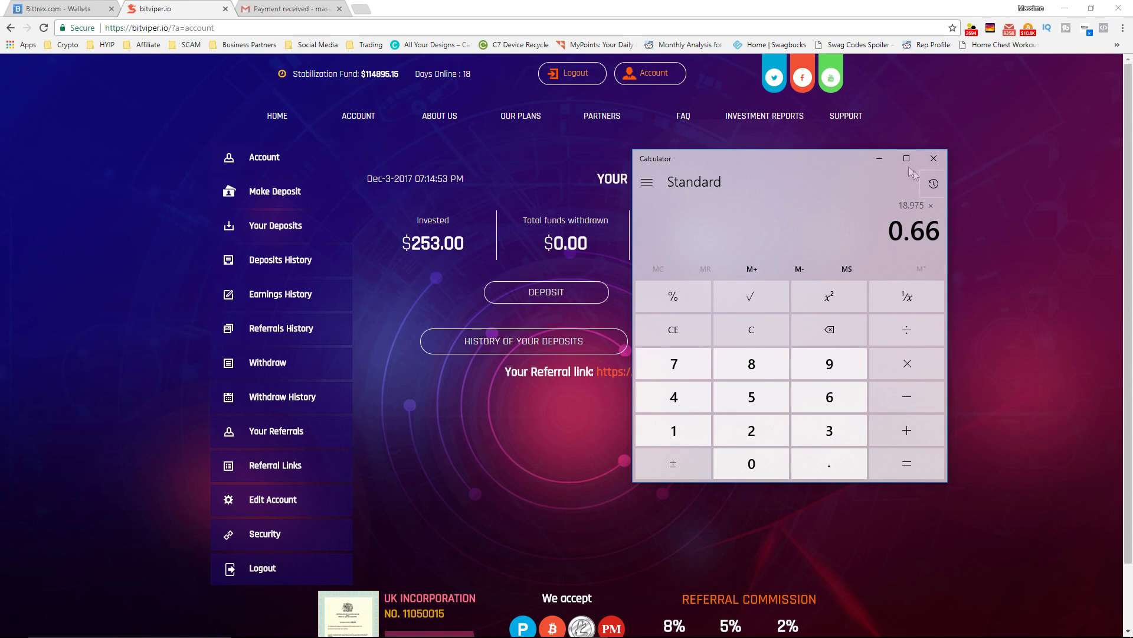
left_click(907, 464)
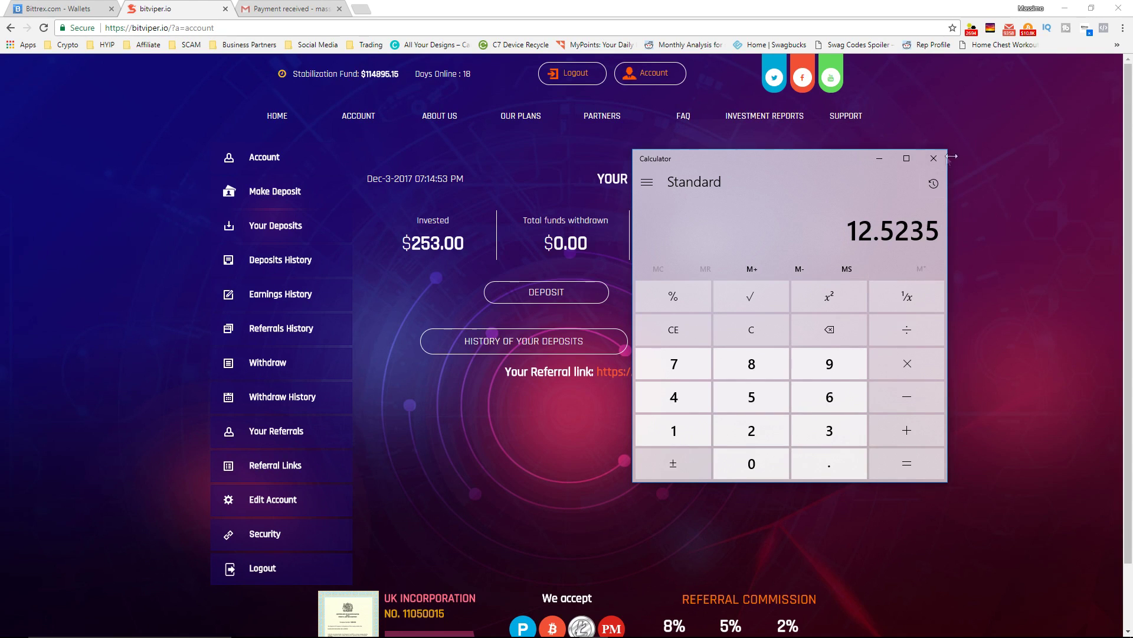
left_click(934, 158)
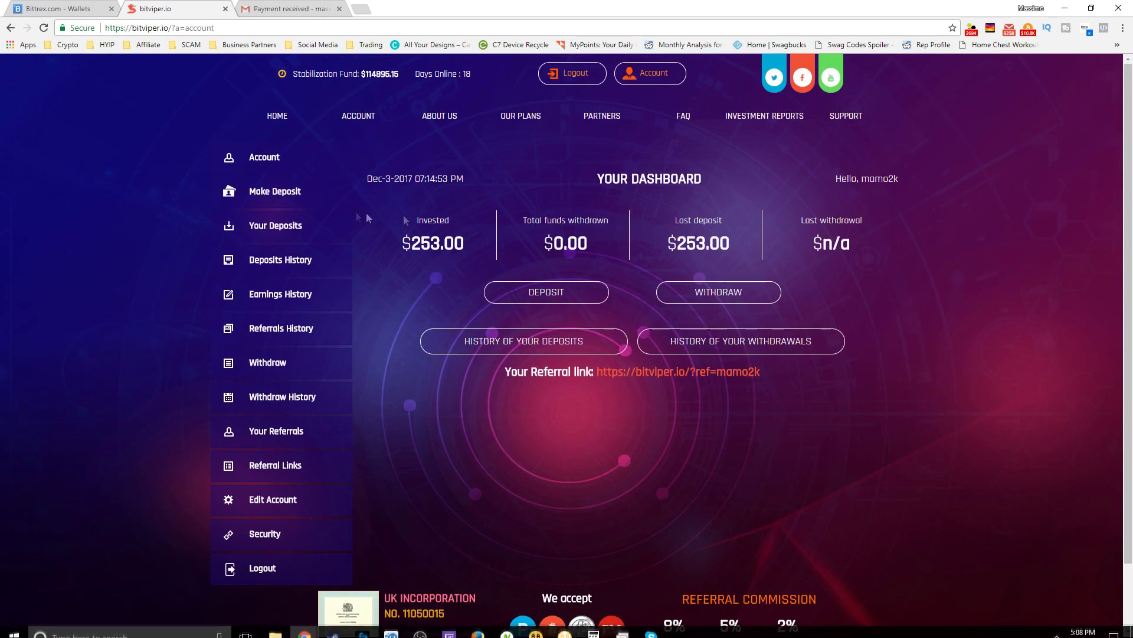
Browse the BitViper Investments Twitter tweets, then open the Facebook page from bitviper.io
right_click(285, 120)
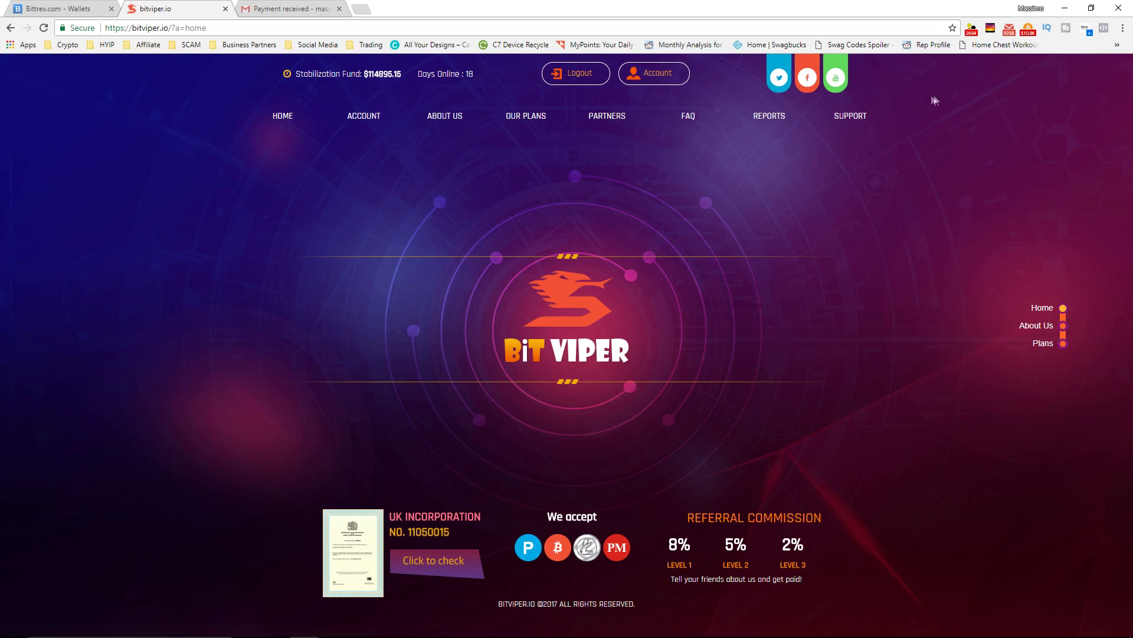
left_click(778, 78)
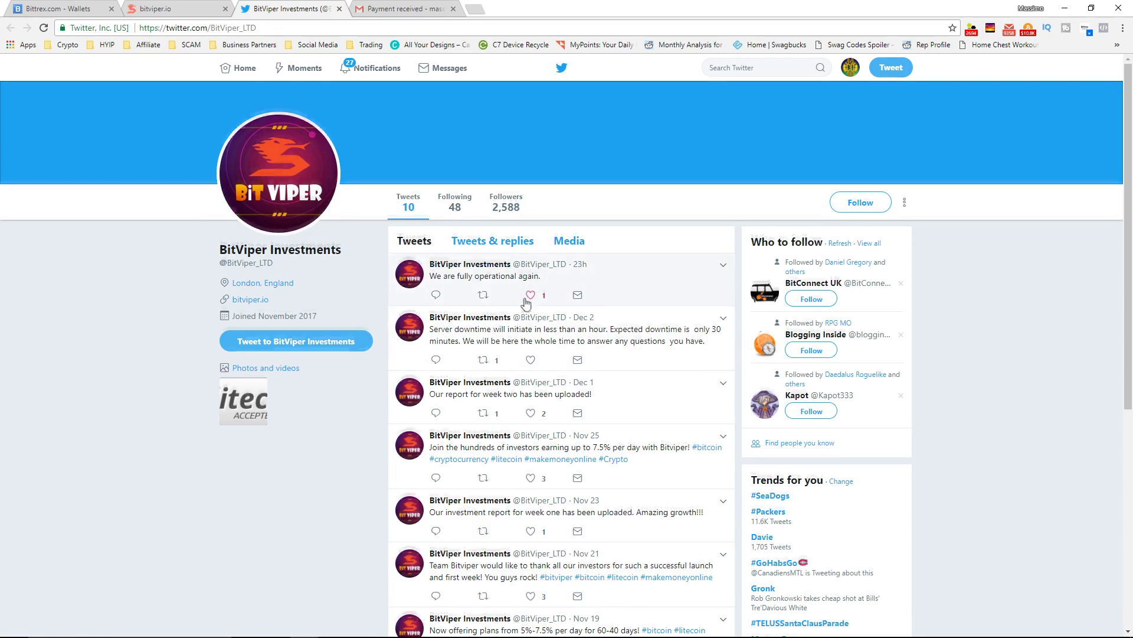
scroll(549, 303, "down", 2)
scroll(548, 302, "down", 4)
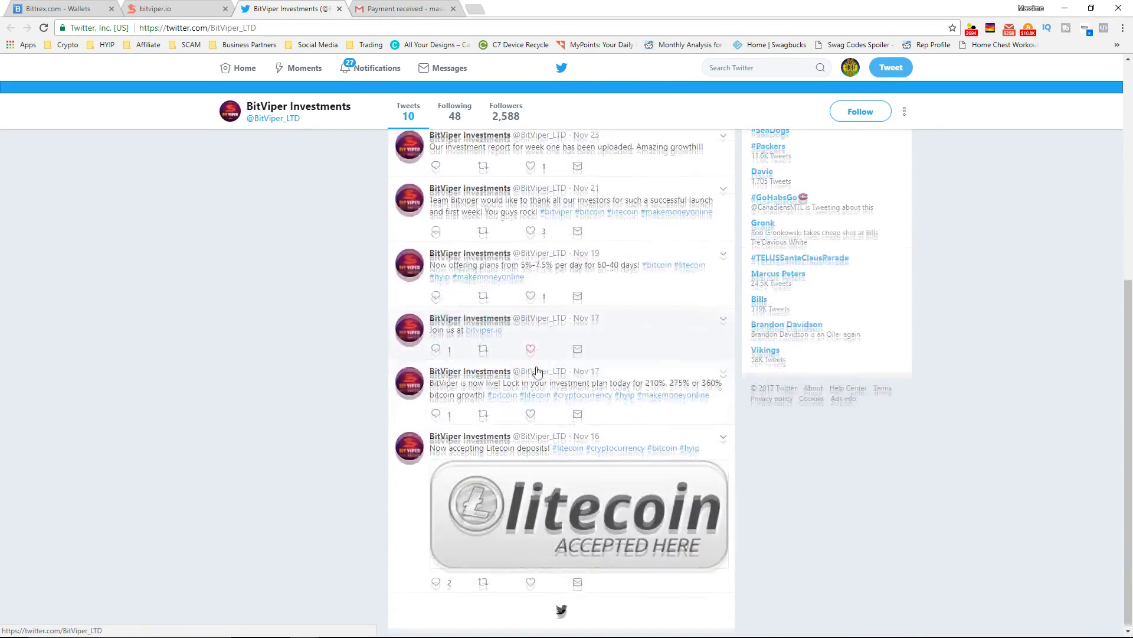
scroll(536, 370, "up", 6)
left_click(170, 9)
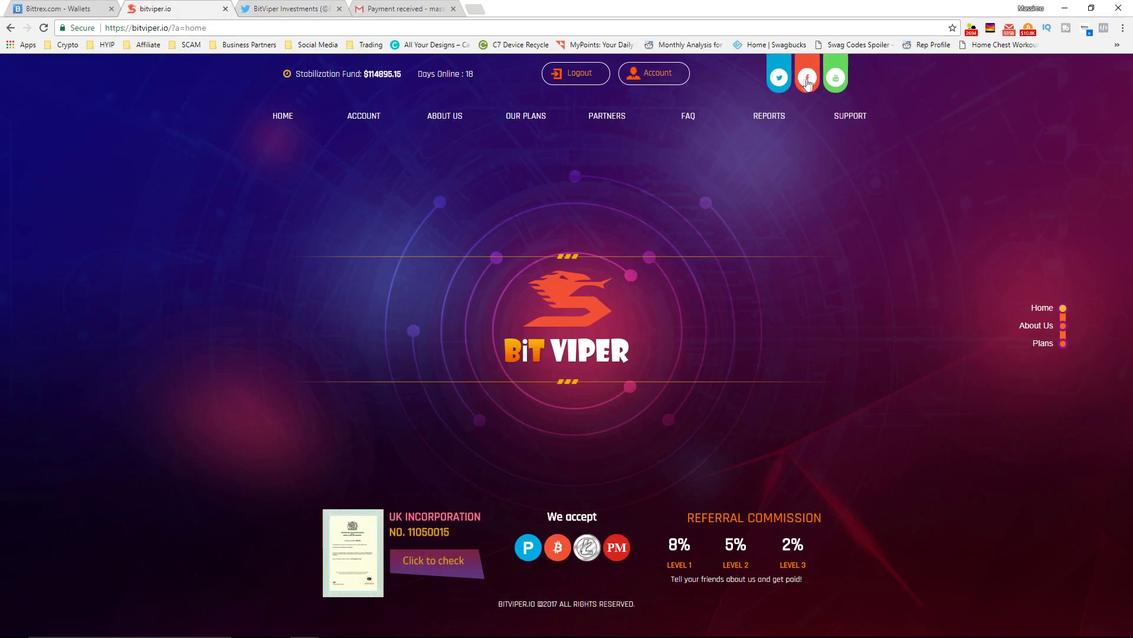
left_click(808, 79)
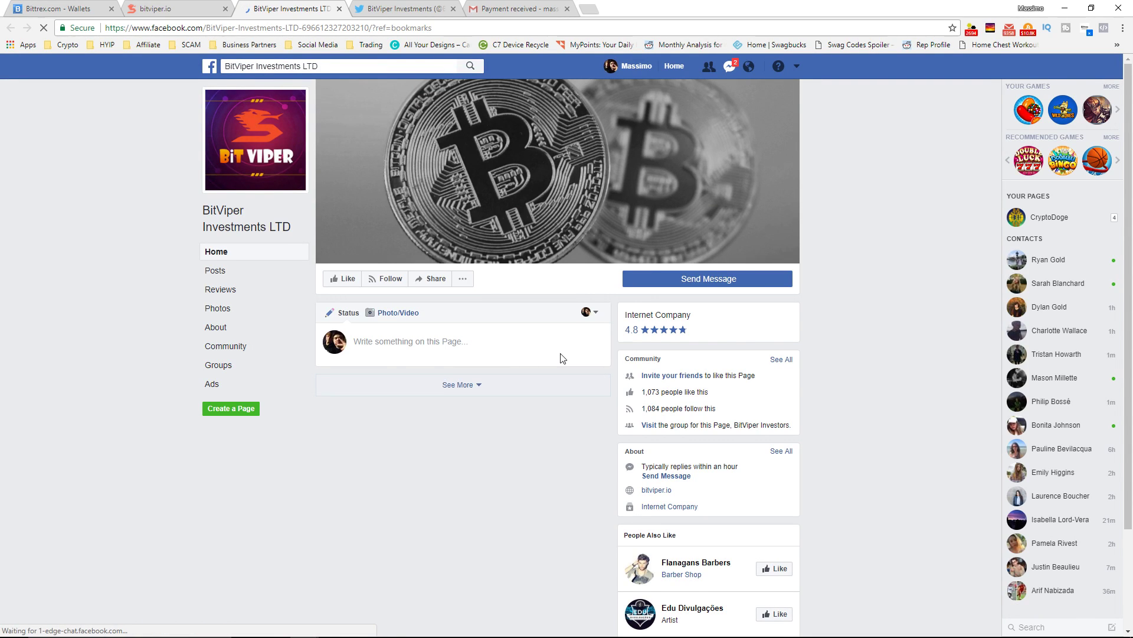
Scroll the BitViper Investments LTD Facebook posts, expand the first post's 2 comments, and return to bitviper.io
scroll(564, 356, "down", 2)
scroll(531, 354, "down", 3)
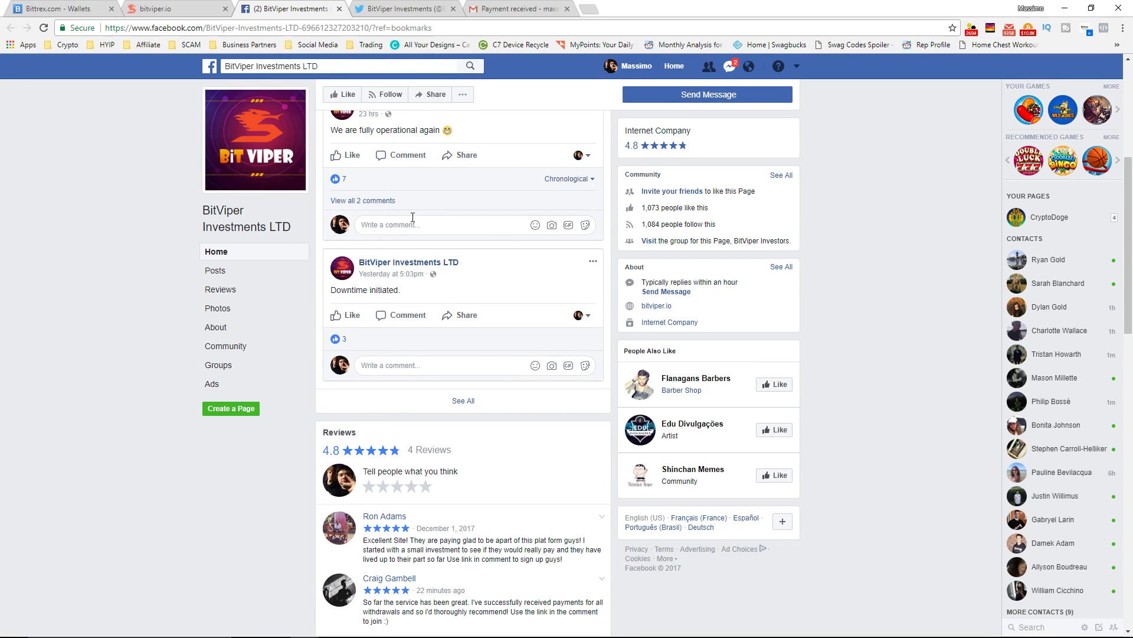
left_click(362, 200)
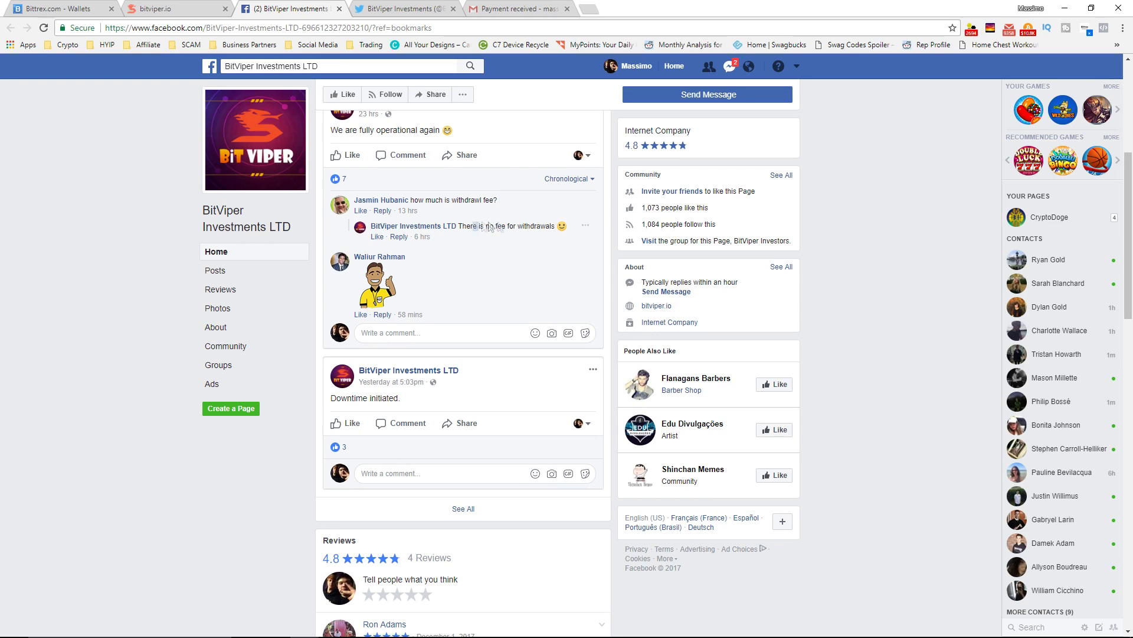
left_click_drag(475, 228, 573, 228)
left_click(114, 340)
scroll(314, 305, "down", 1)
scroll(315, 305, "down", 15)
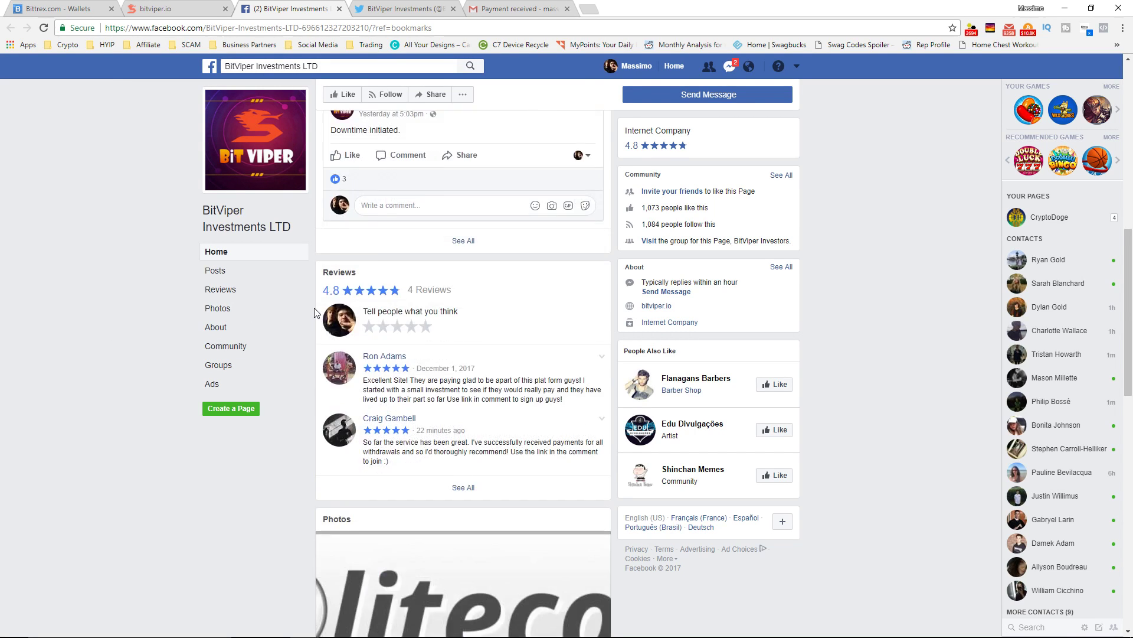
scroll(315, 311, "down", 5)
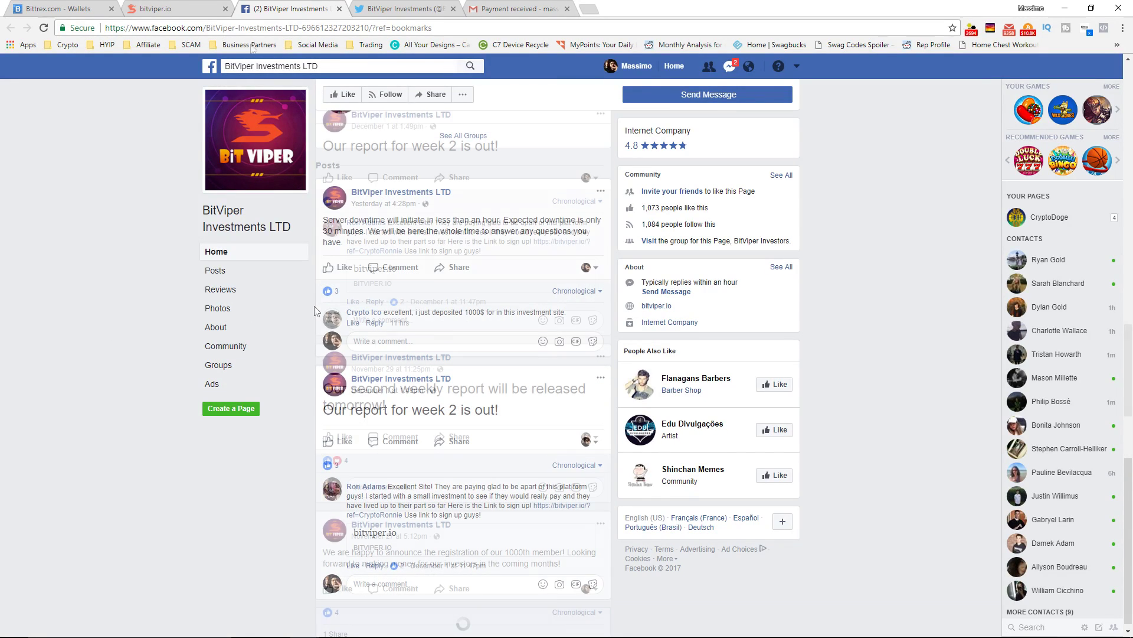
key("ctrl+shift+Tab")
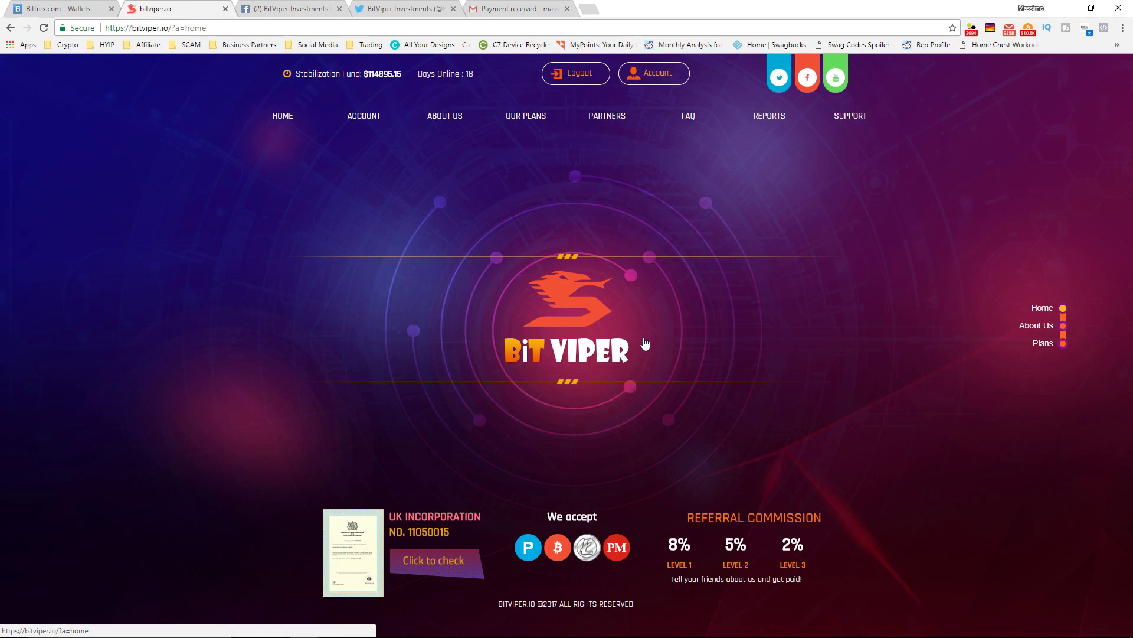
Go to the BitViper home page and open the account dashboard
left_click(282, 117)
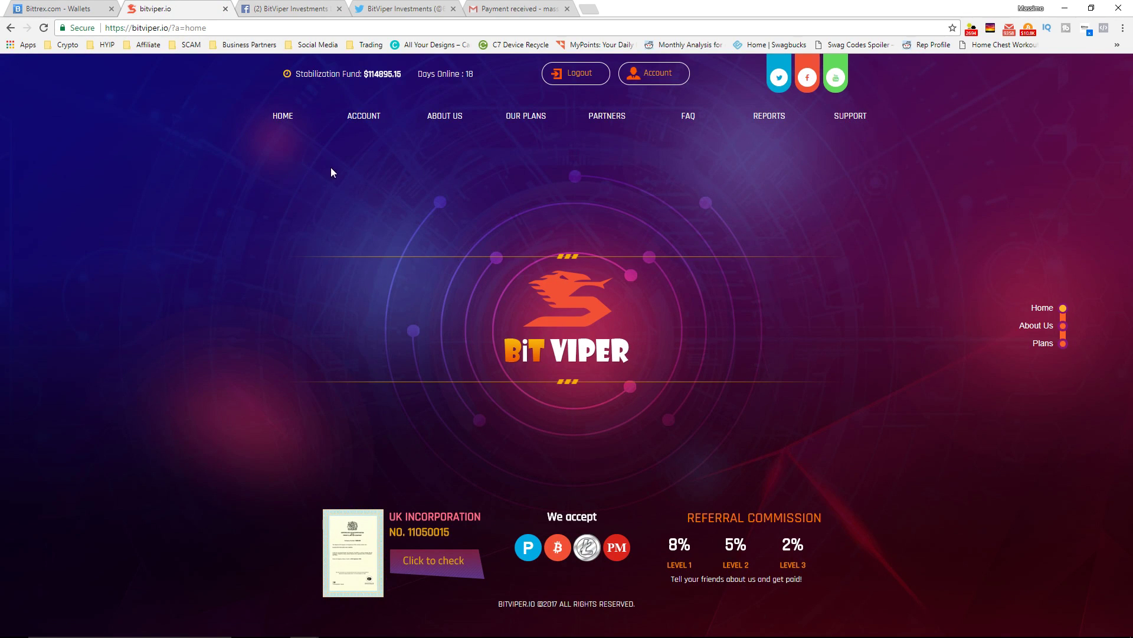
left_click(283, 117)
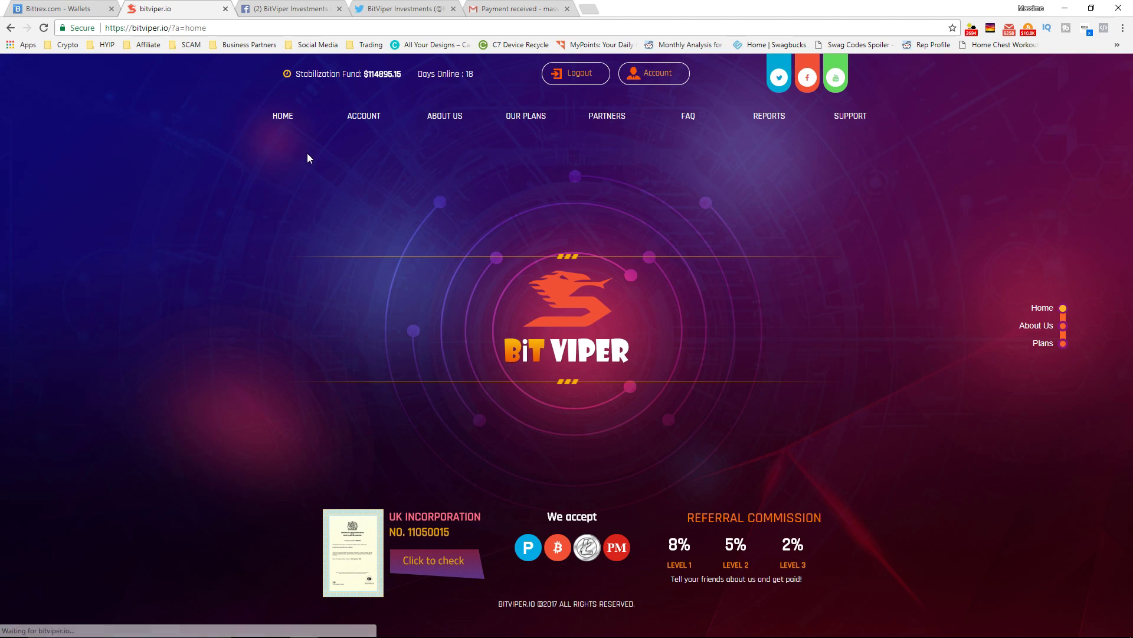
left_click(666, 77)
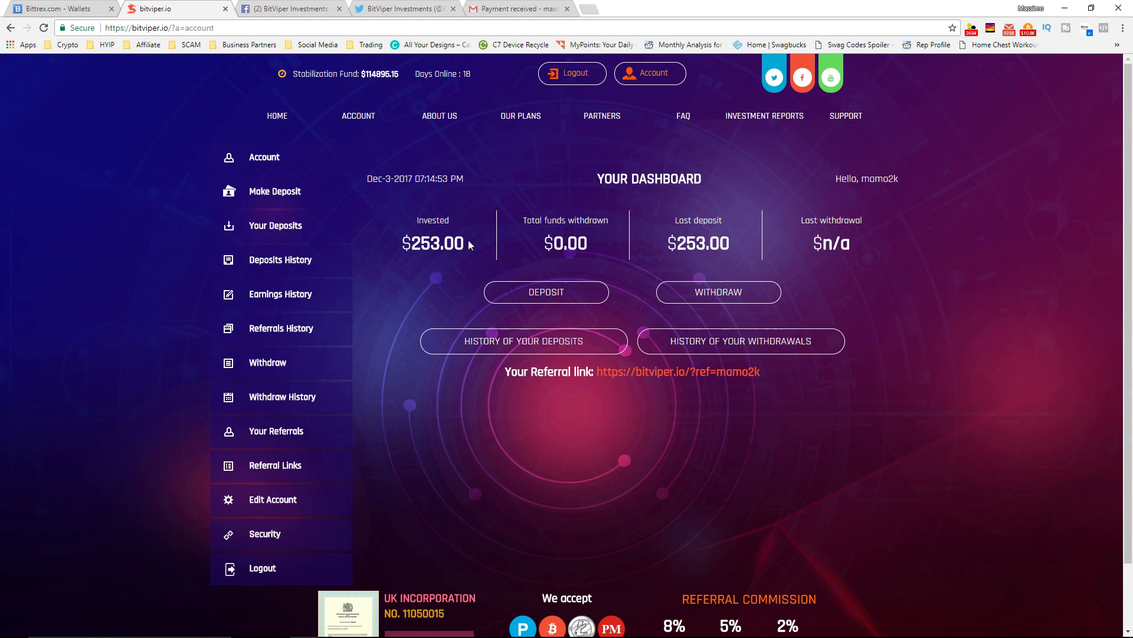
Highlight the $253.00 Invested amount several times, then return to the bitviper.io tab
left_click_drag(470, 245, 412, 248)
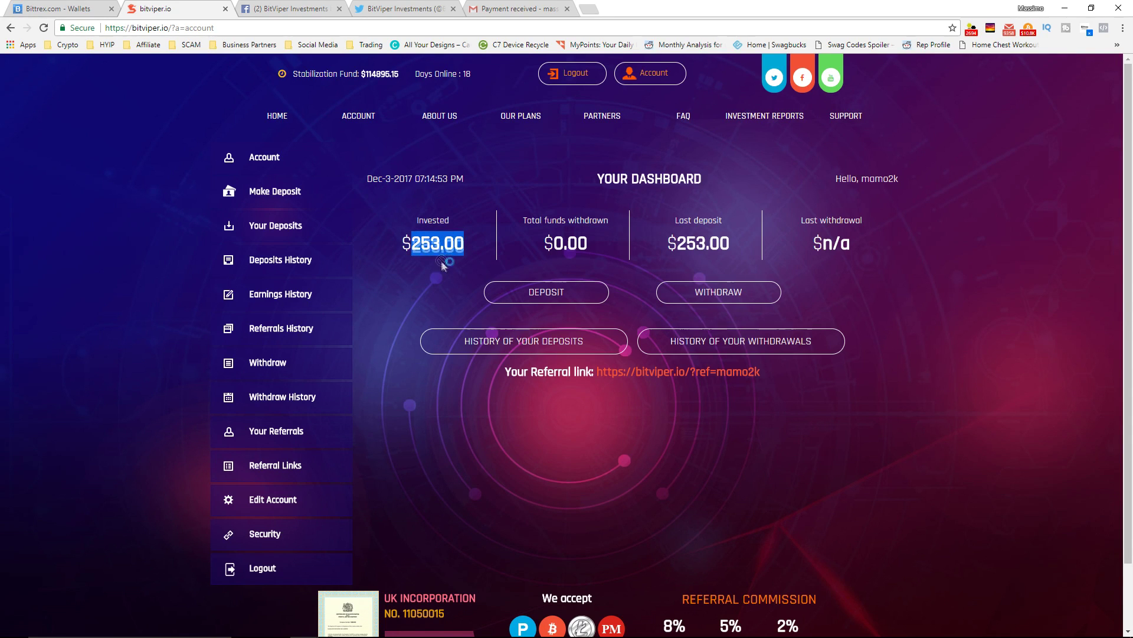
left_click(417, 218)
left_click_drag(399, 254, 473, 243)
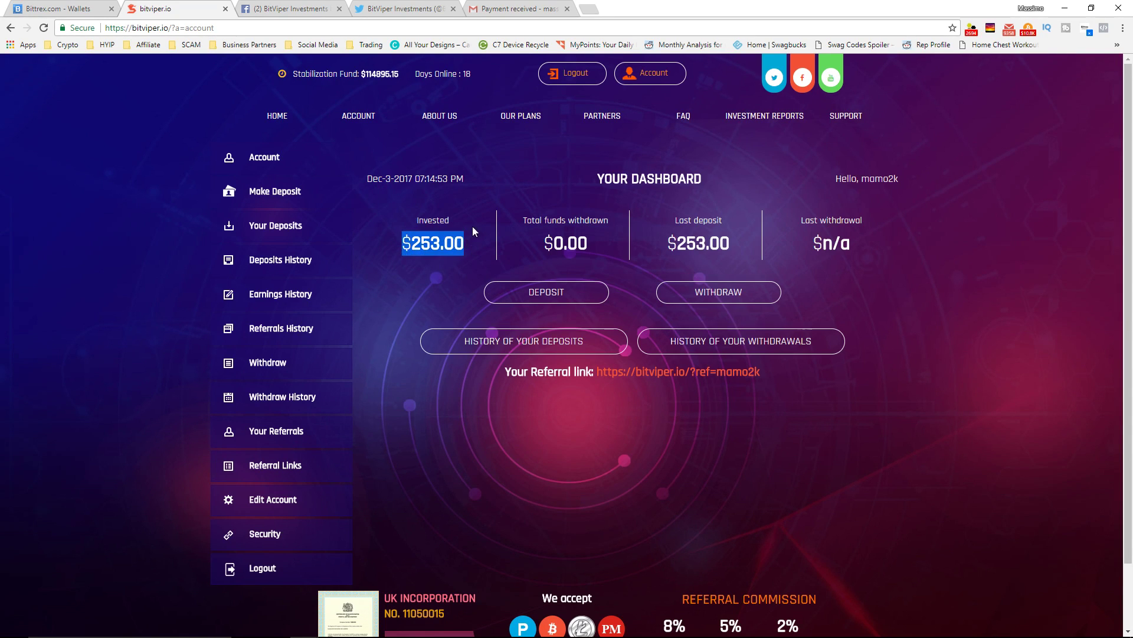
left_click(471, 233)
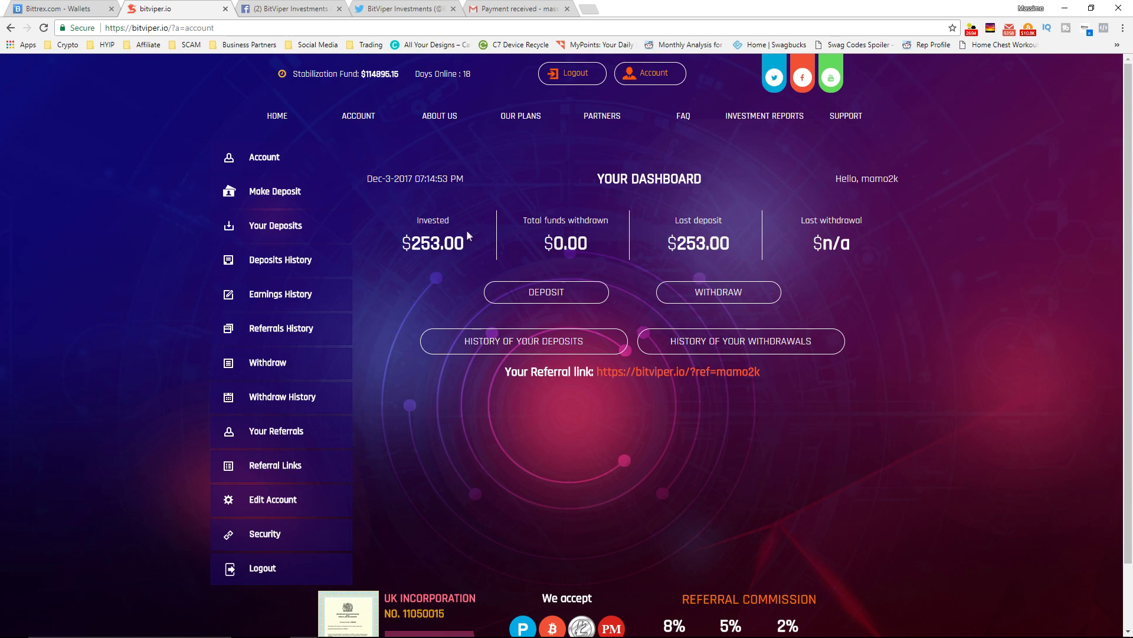
mouse_move(467, 243)
left_mouse_down()
mouse_move(402, 243)
mouse_move(502, 243)
mouse_move(476, 247)
left_mouse_up()
left_click(403, 268)
left_click(477, 247)
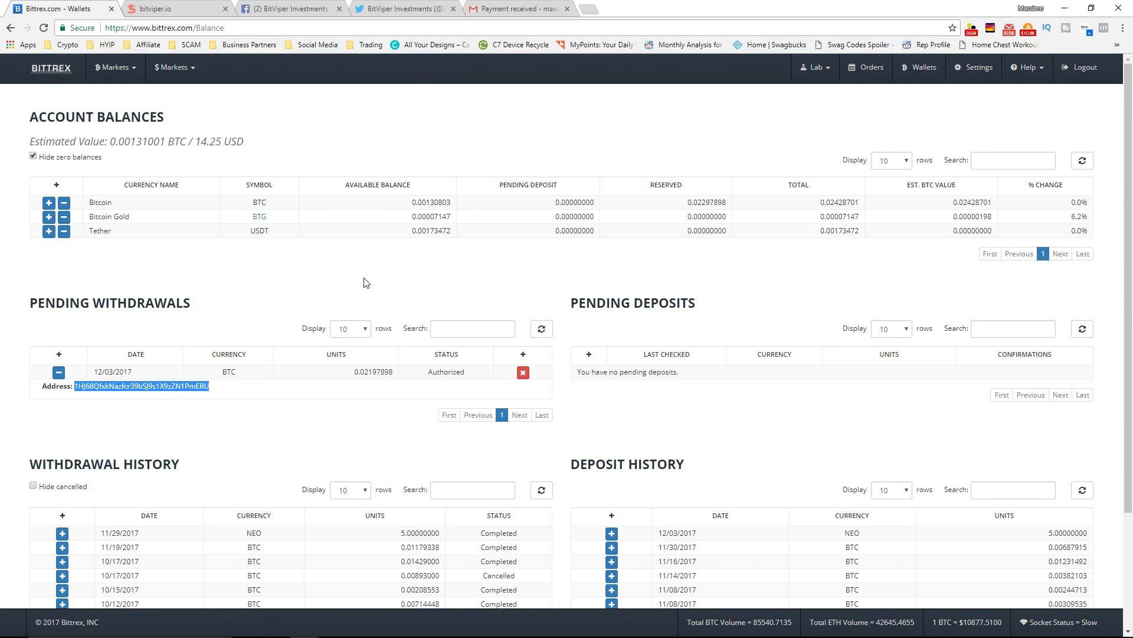
left_click(171, 9)
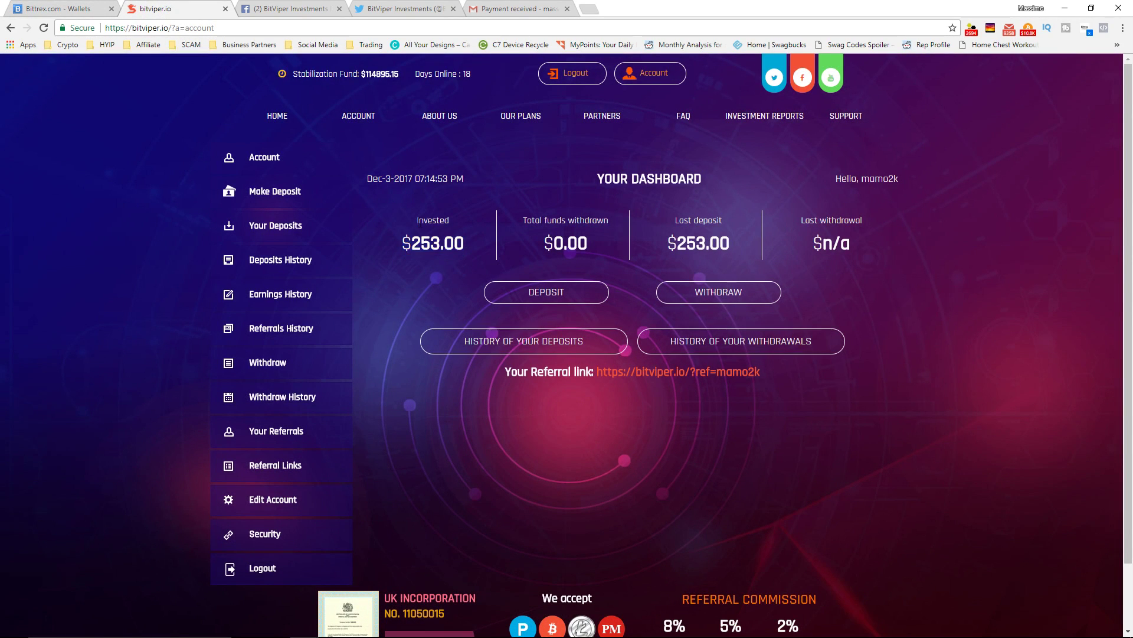
Select the 253.00 Invested figure, then go to the home page's investment plans section
left_click_drag(403, 243, 471, 249)
scroll(484, 275, "down", 1)
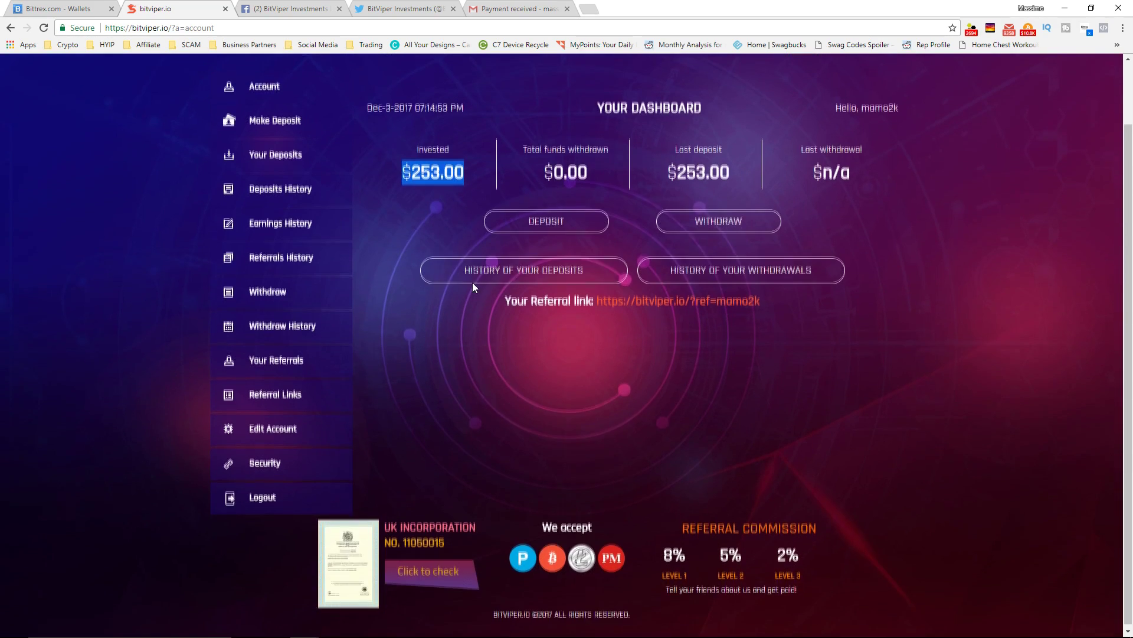
scroll(467, 277, "up", 1)
double_click(422, 243)
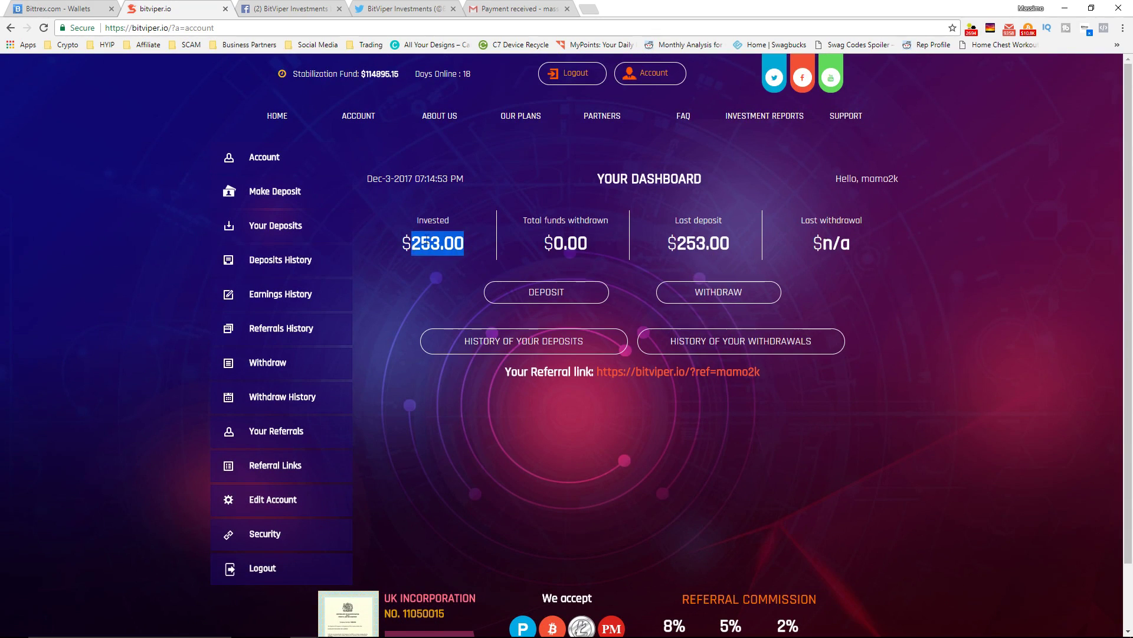
left_click(269, 117)
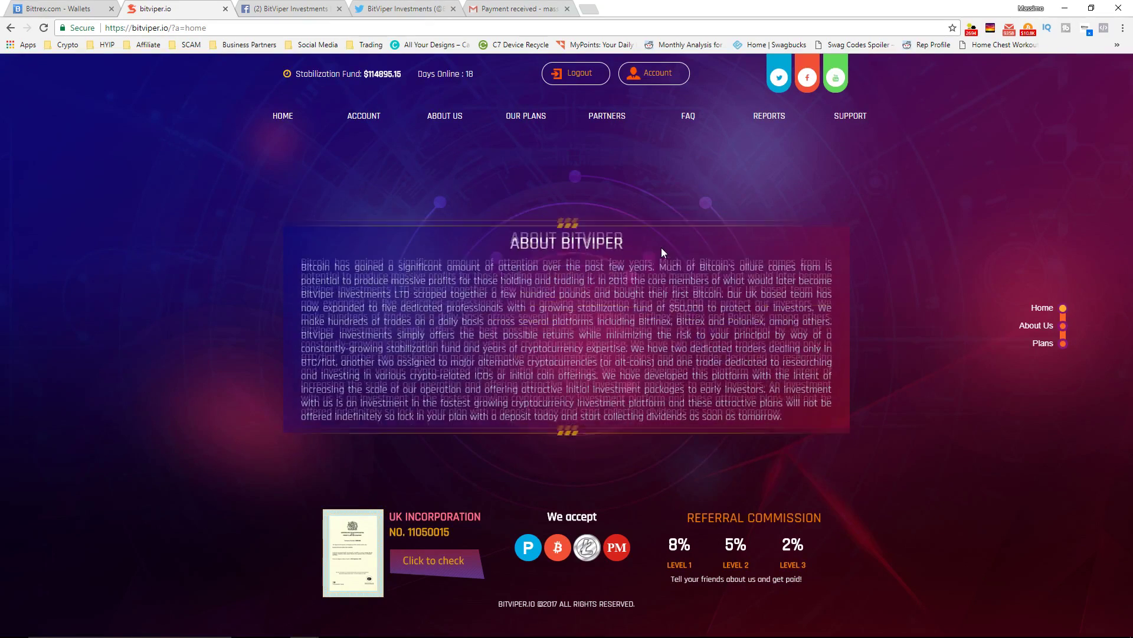
left_click(1062, 343)
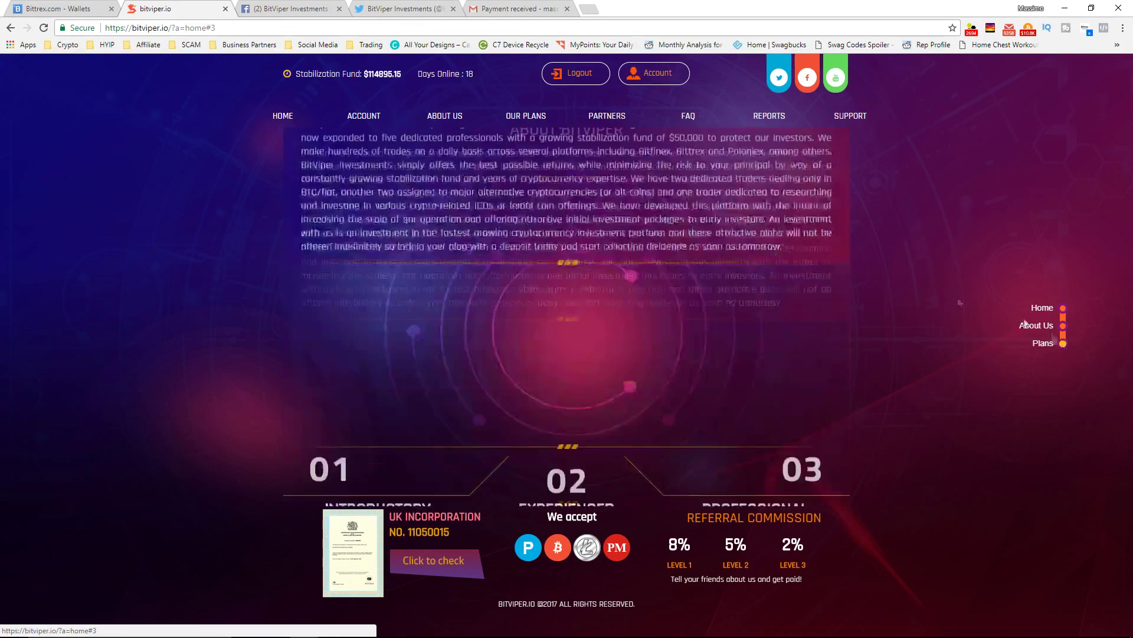